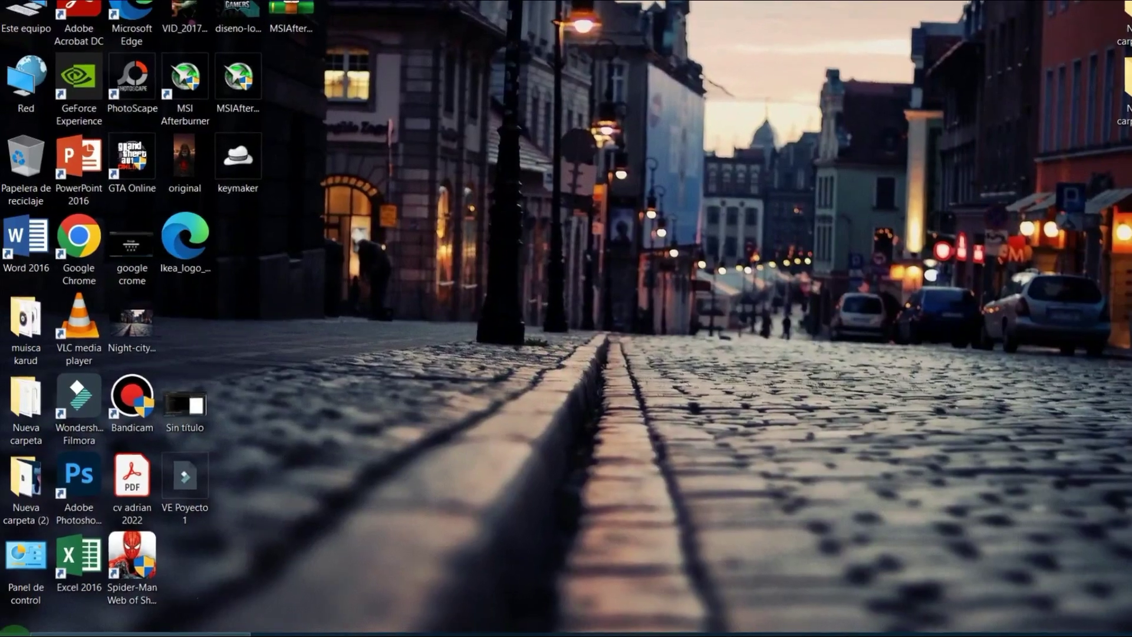
- Open the user's temporary files folder by running the %temp% command
click(8, 629)
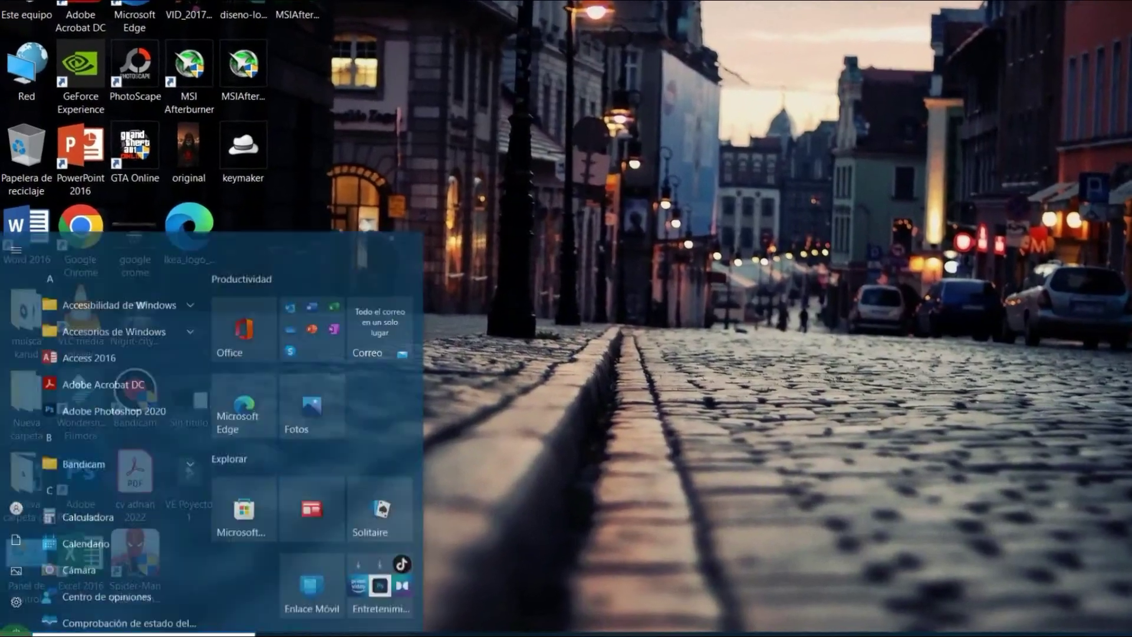
right_click(8, 630)
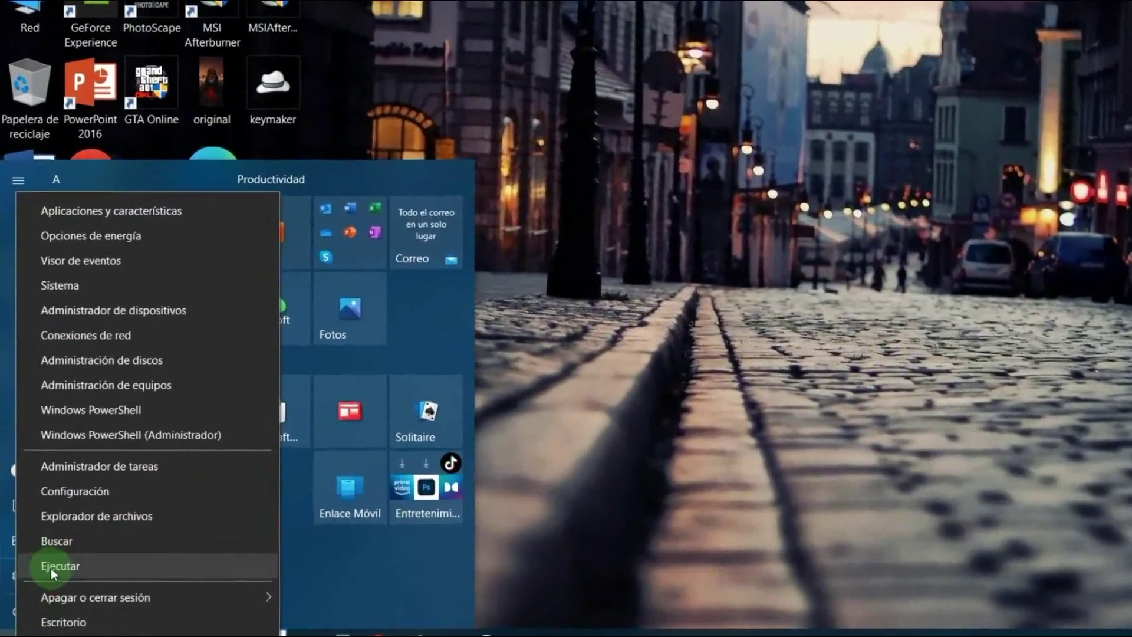
click(49, 572)
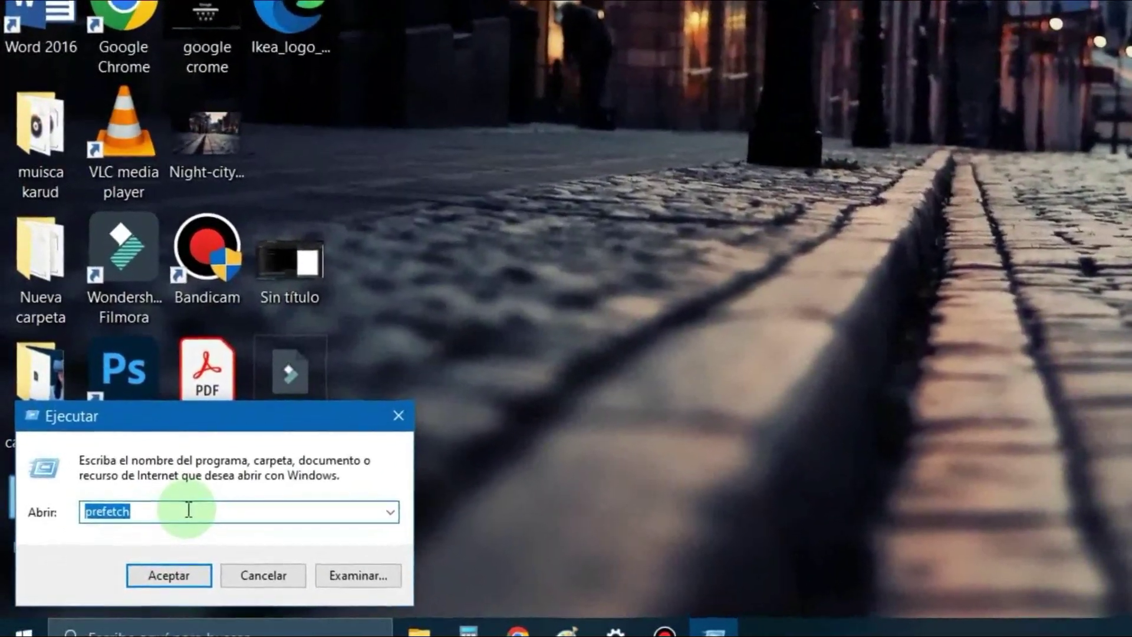
text(%temp)
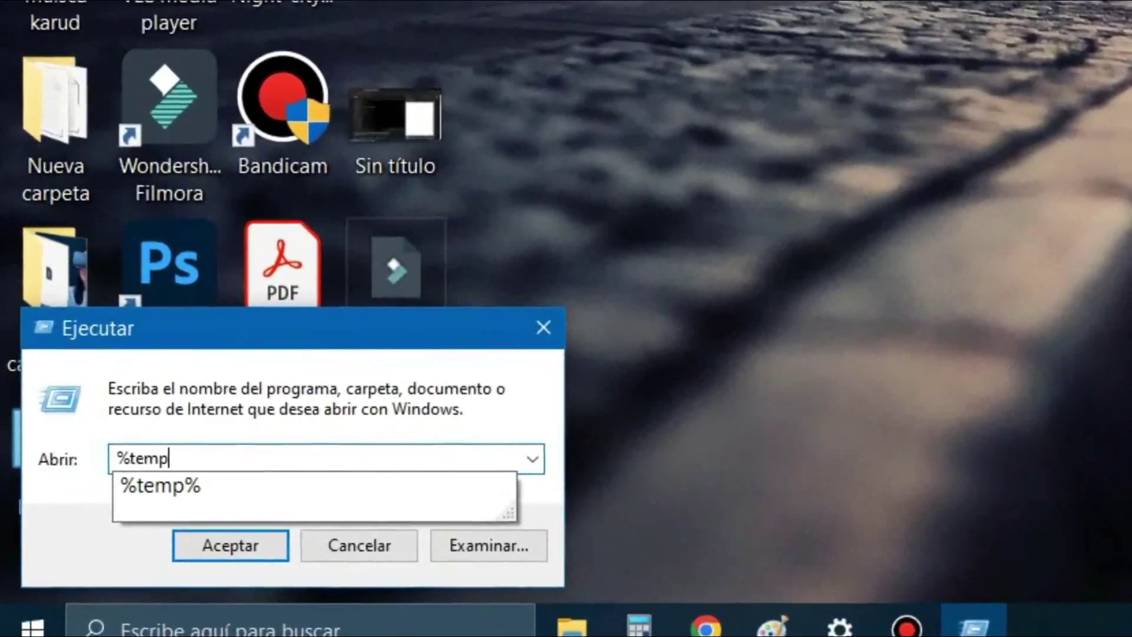
text(%)
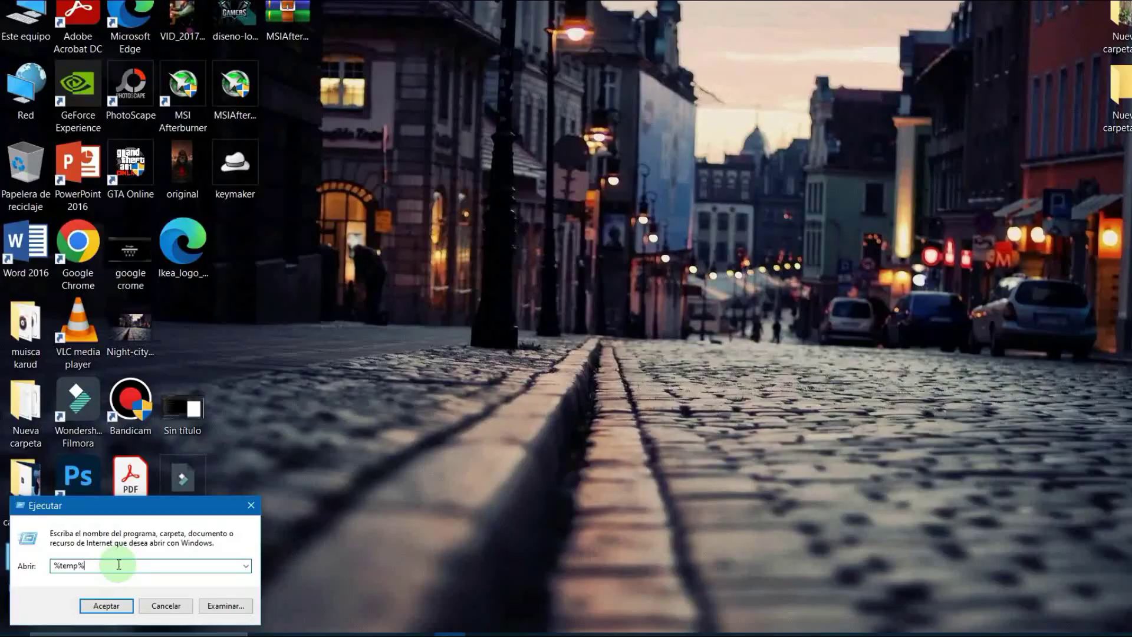
click(107, 607)
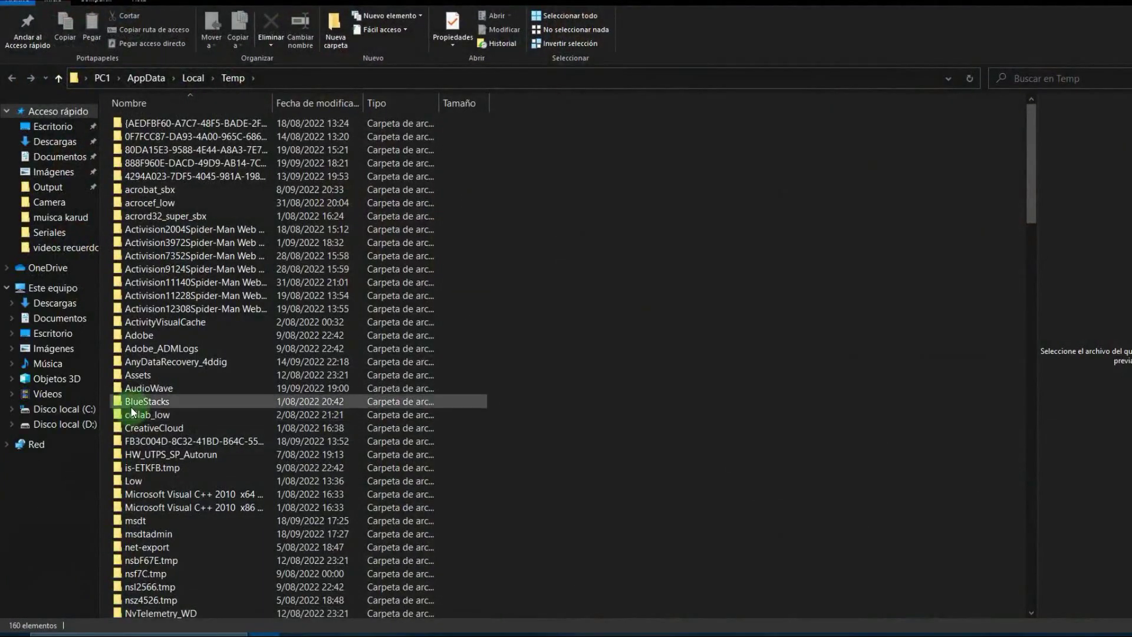
- Examine the folders and files stored in the user's Temp folder, from the beginning of the list to its end
scroll(238, 327, down, 15)
scroll(238, 331, down, 12)
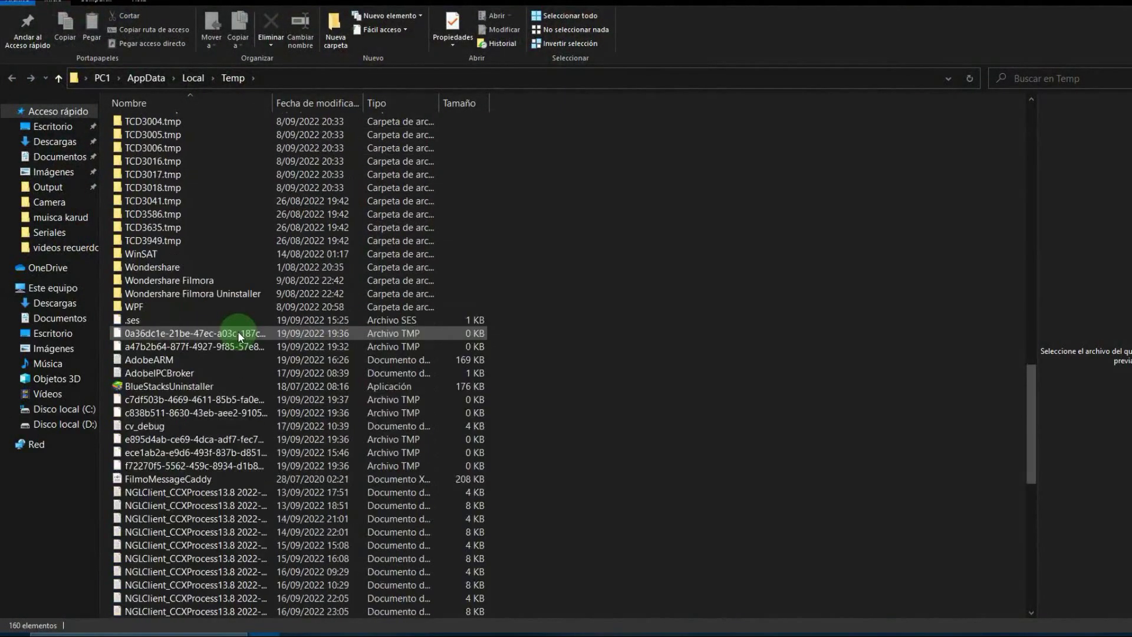
scroll(238, 332, up, 20)
scroll(238, 331, up, 5)
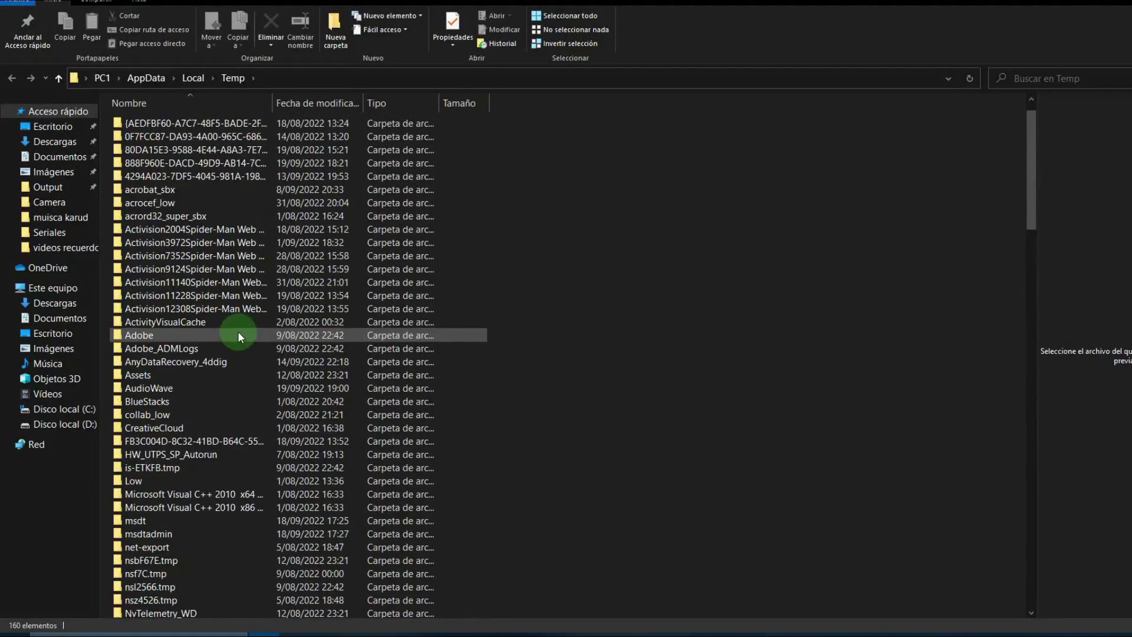
scroll(238, 331, down, 20)
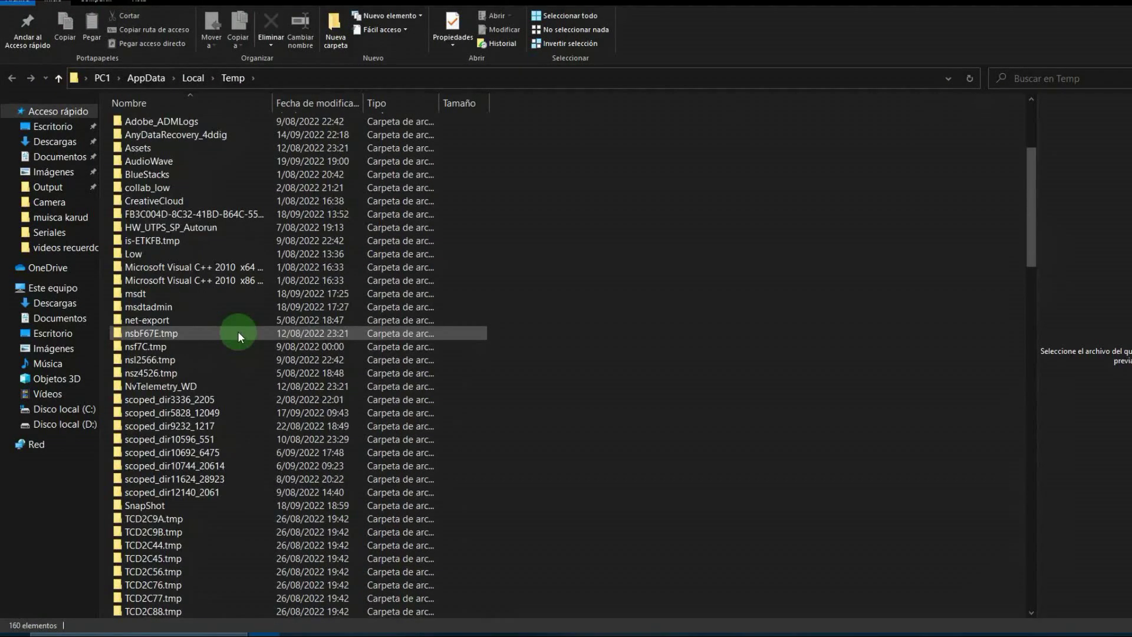
scroll(238, 331, down, 20)
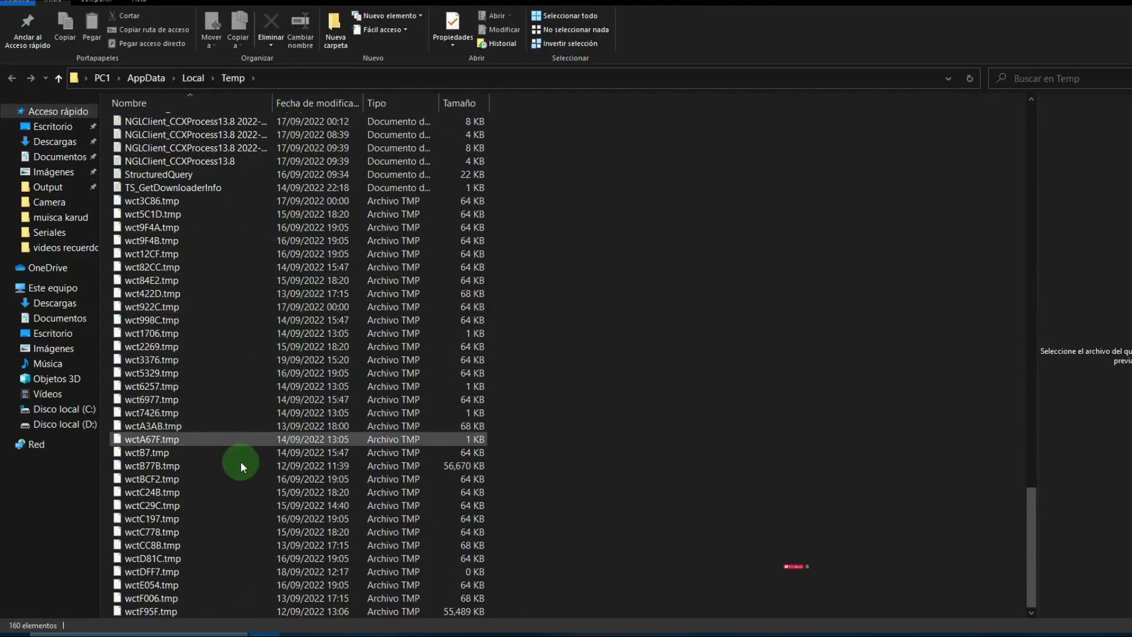
scroll(242, 466, up, 5)
scroll(168, 472, up, 15)
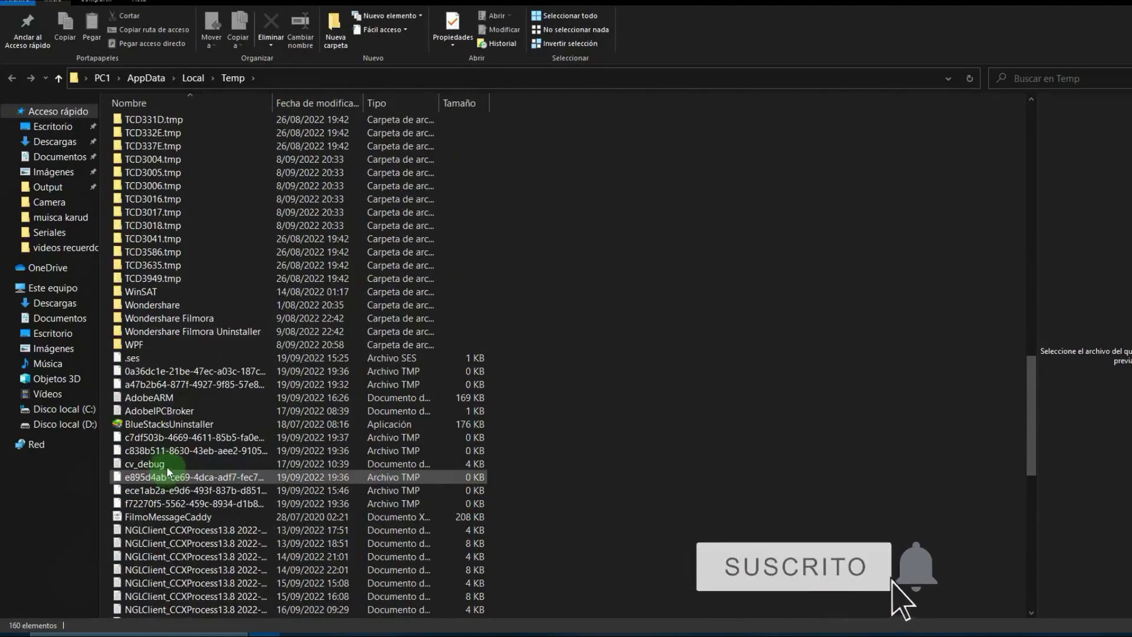
scroll(163, 462, up, 10)
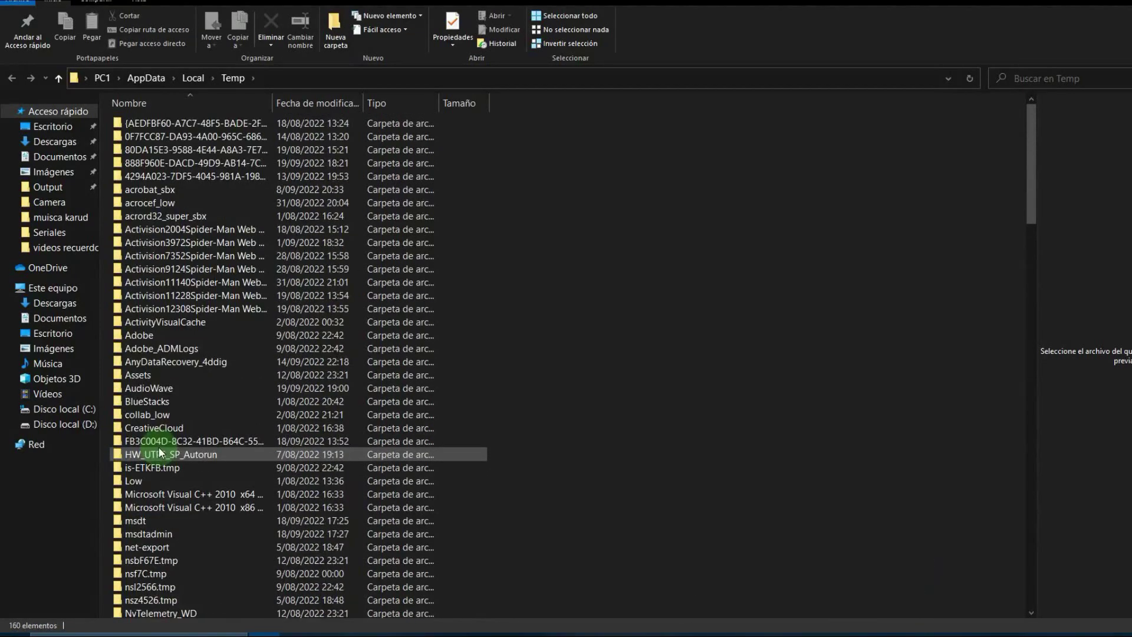
scroll(158, 447, down, 3)
scroll(158, 447, up, 4)
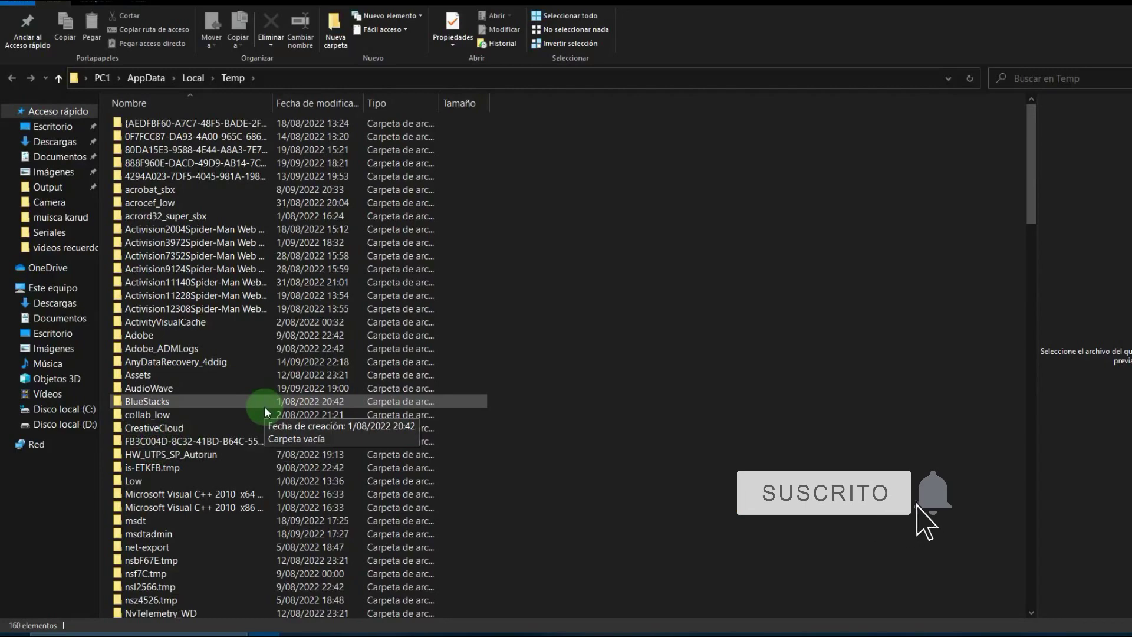
- Delete everything in the user's Temp folder, continuing with administrator permission and skipping all items in use
key(ctrl+a)
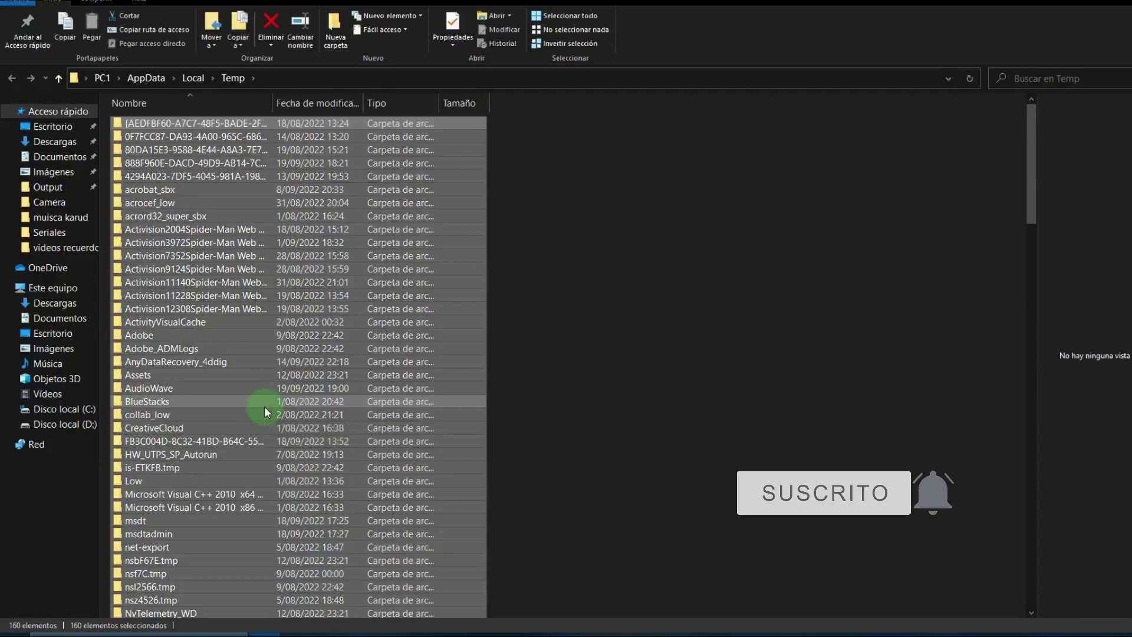
key(Delete)
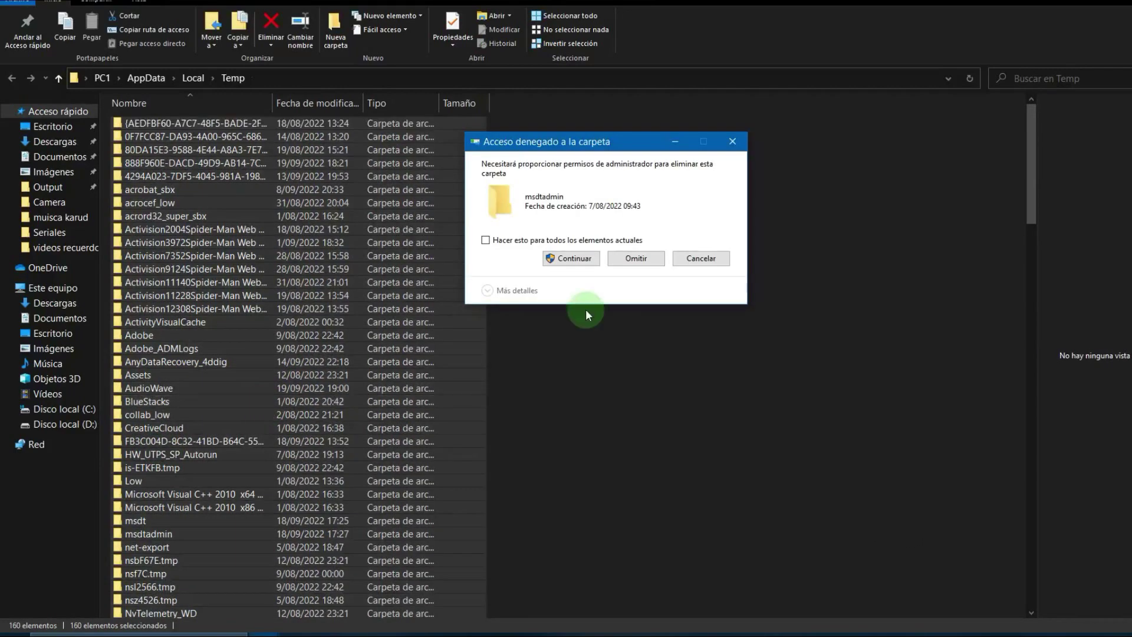
click(579, 260)
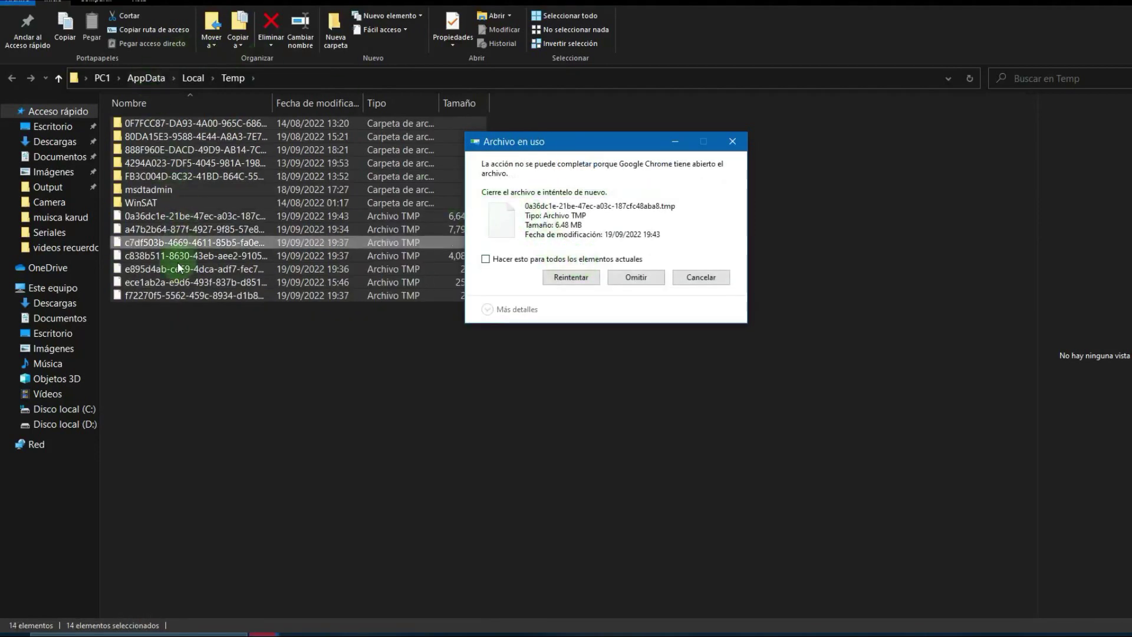
click(486, 260)
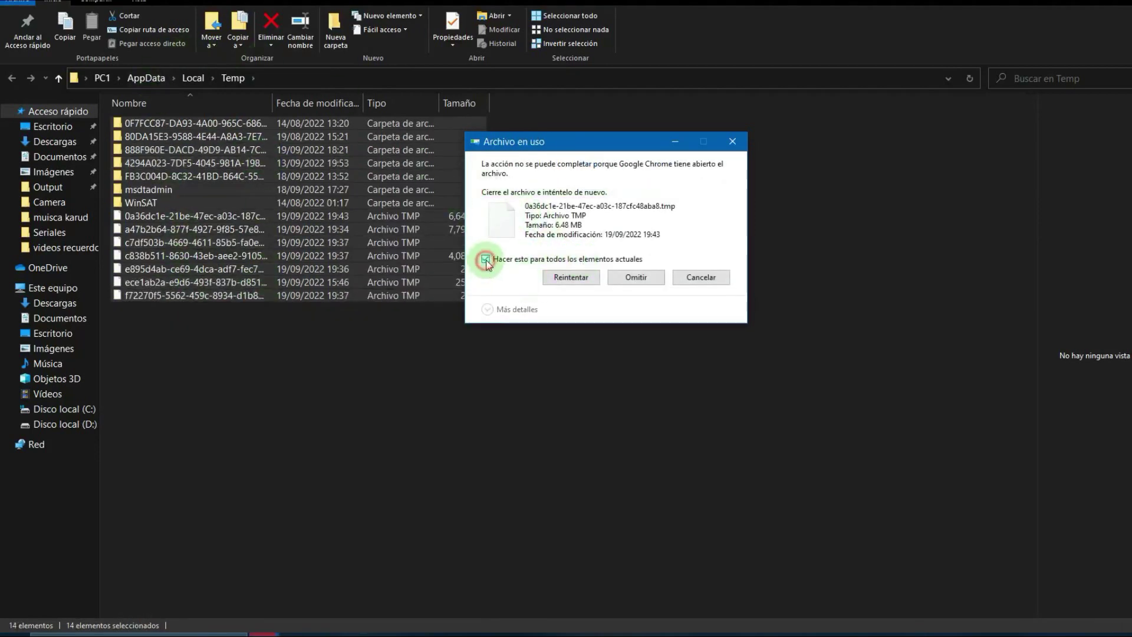
click(626, 282)
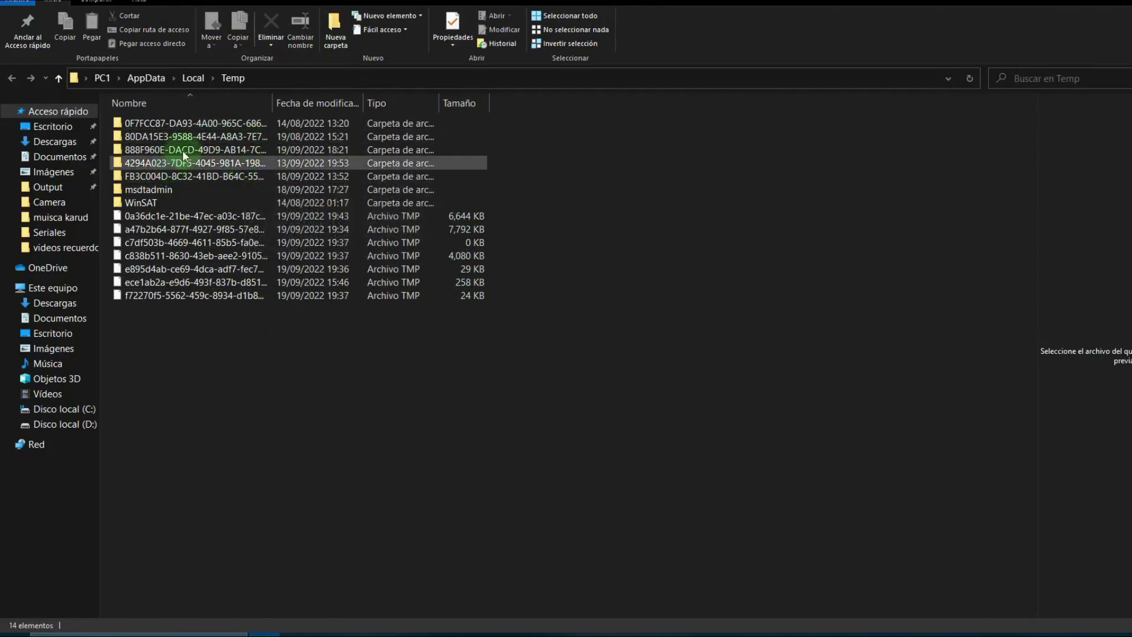
click(195, 137)
click(384, 492)
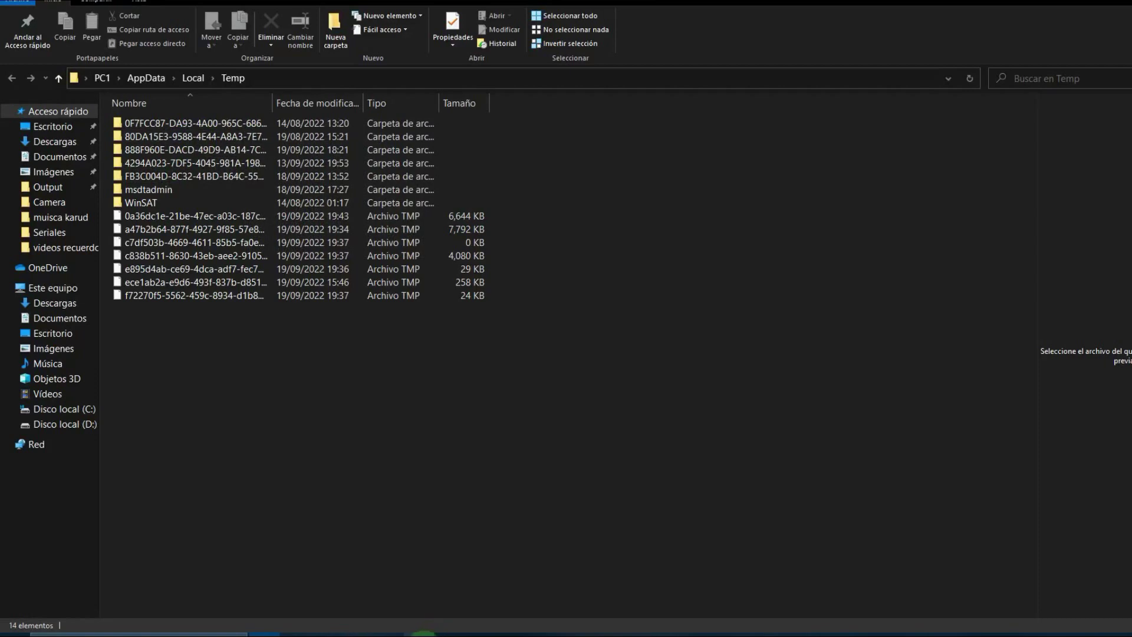
- Open the Windows Temp folder by running the temp command without percent signs
mouse_move(419, 633)
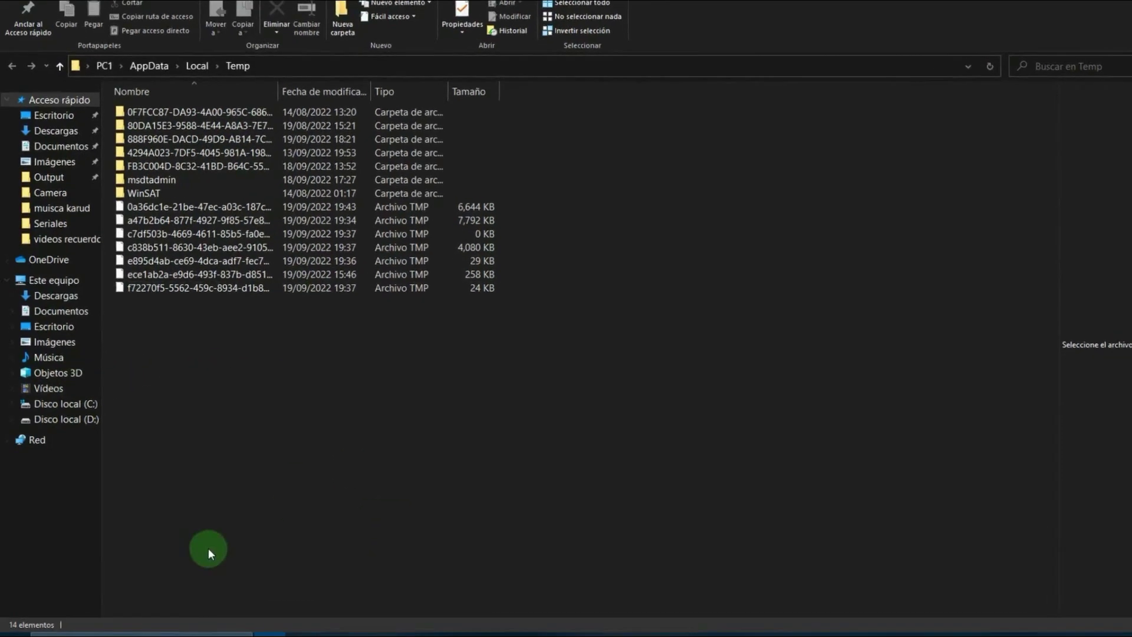
click(15, 635)
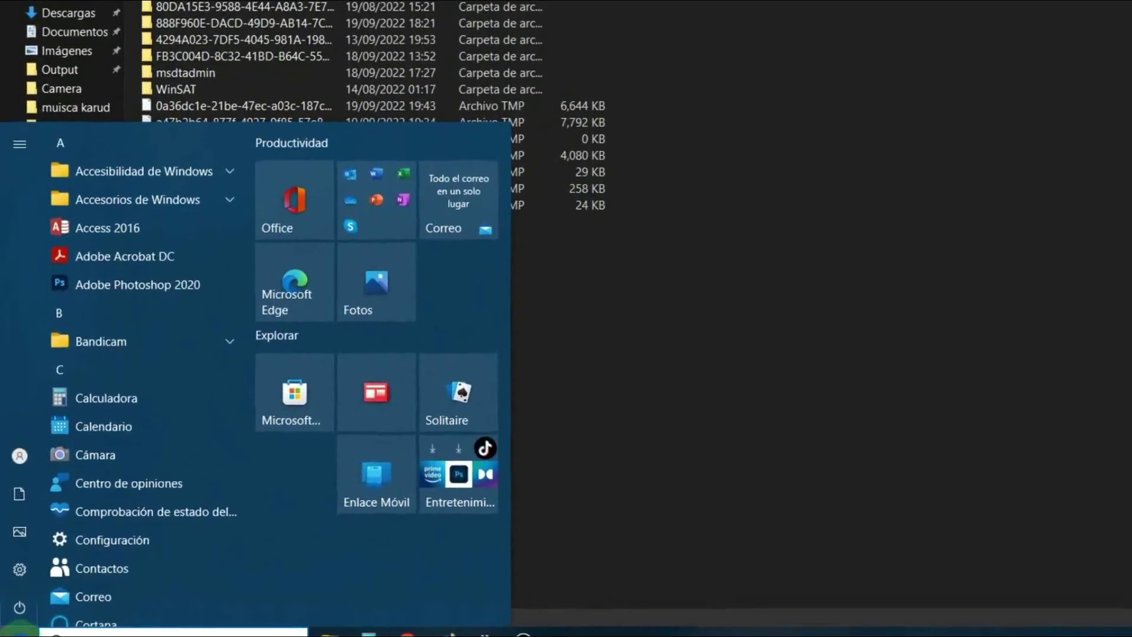
right_click(14, 635)
click(65, 562)
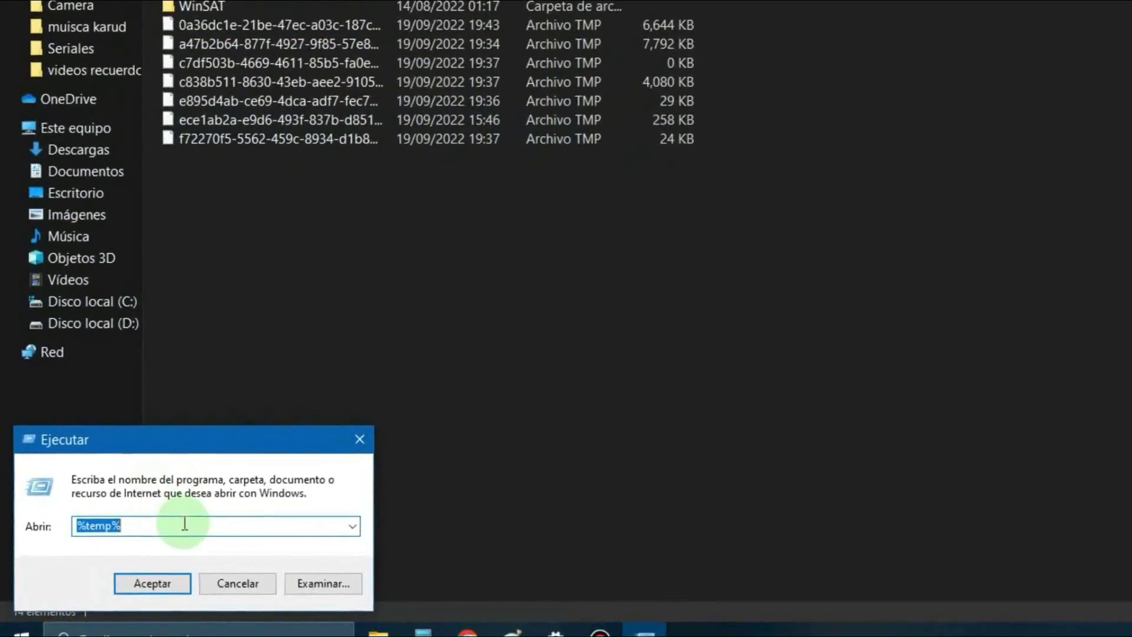
text(%temp)
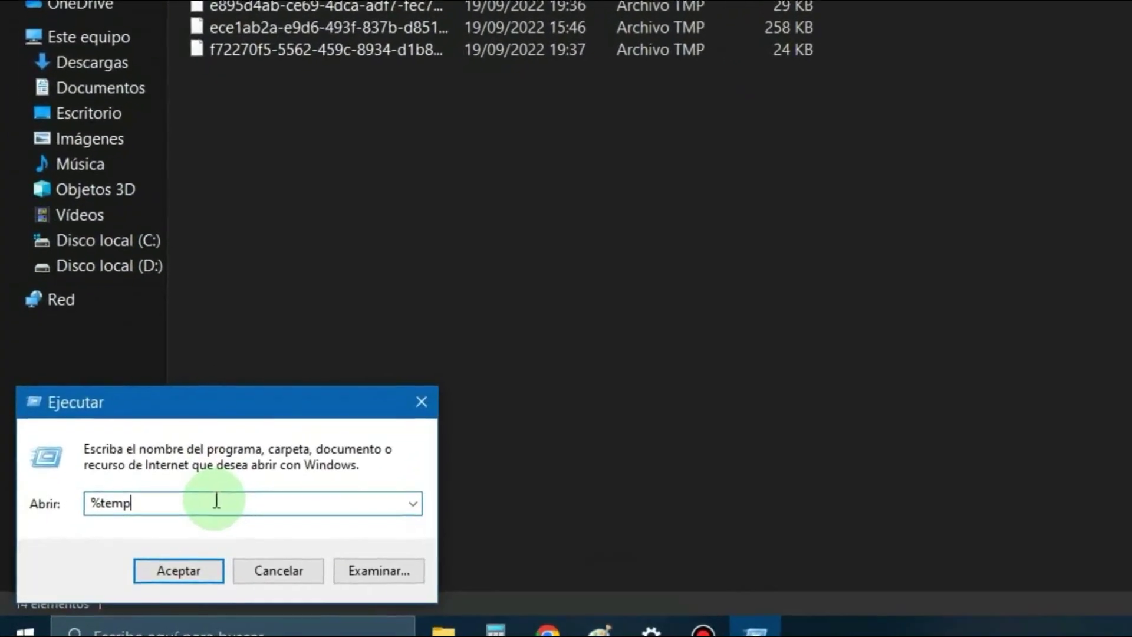
key(Home)
key(Delete)
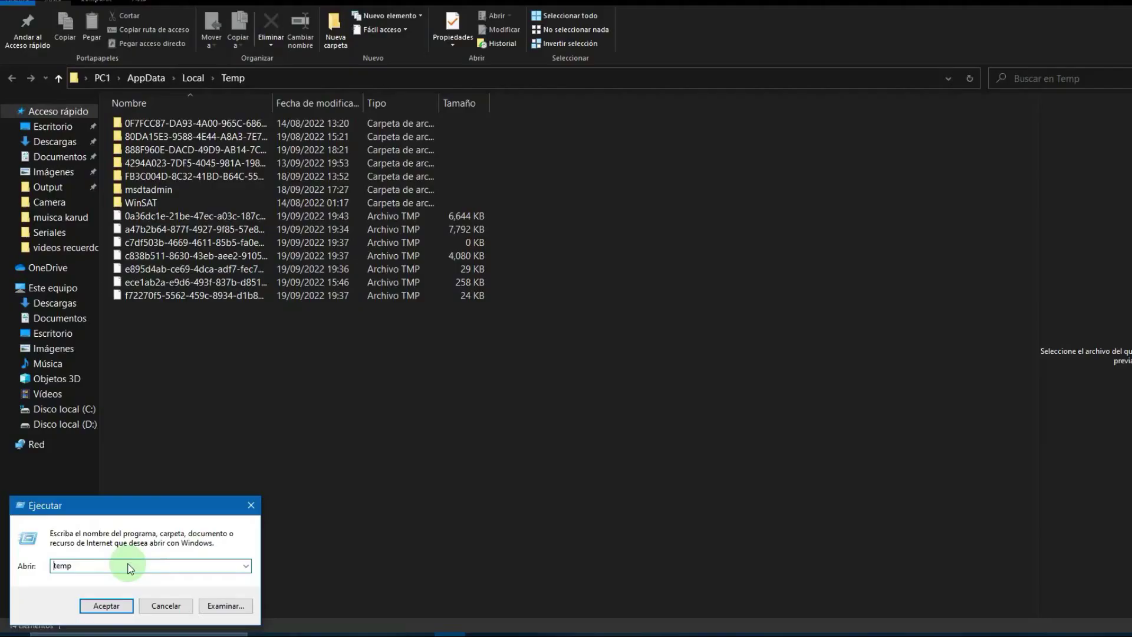
key(Return)
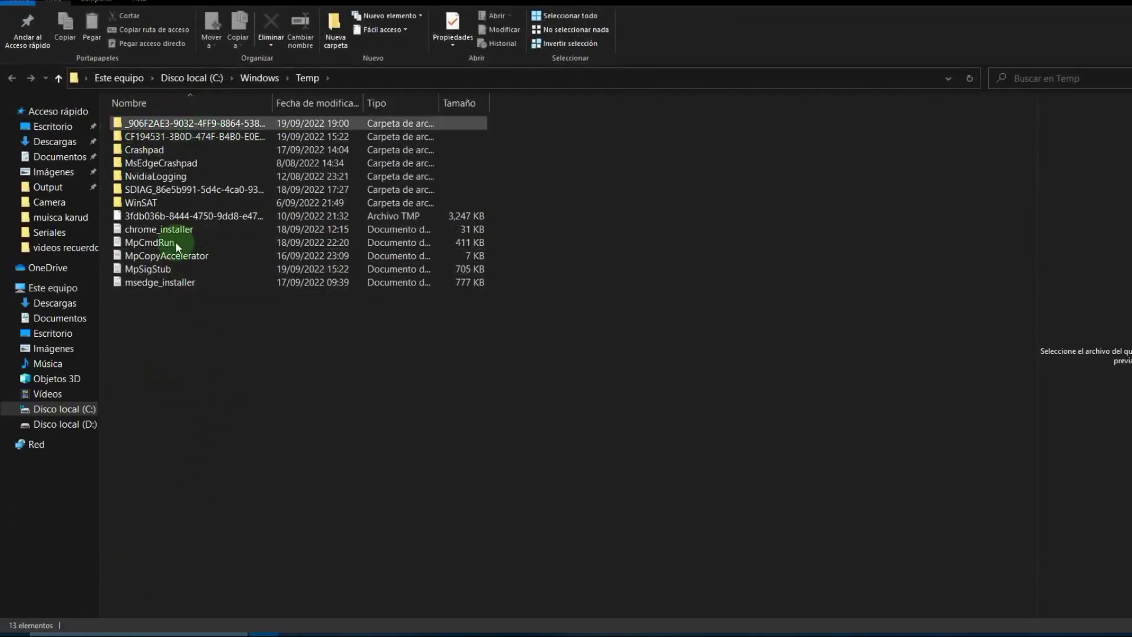
- Delete all files and folders in the Windows Temp folder, continuing with administrator permission for all current items
drag(126, 337, 213, 108)
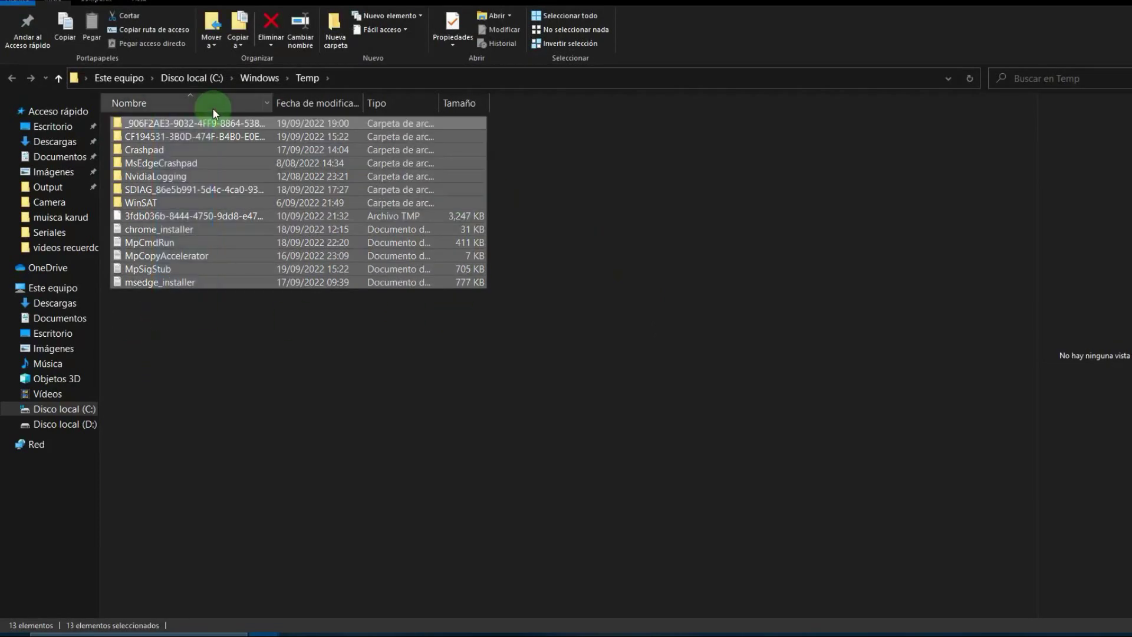
key(Delete)
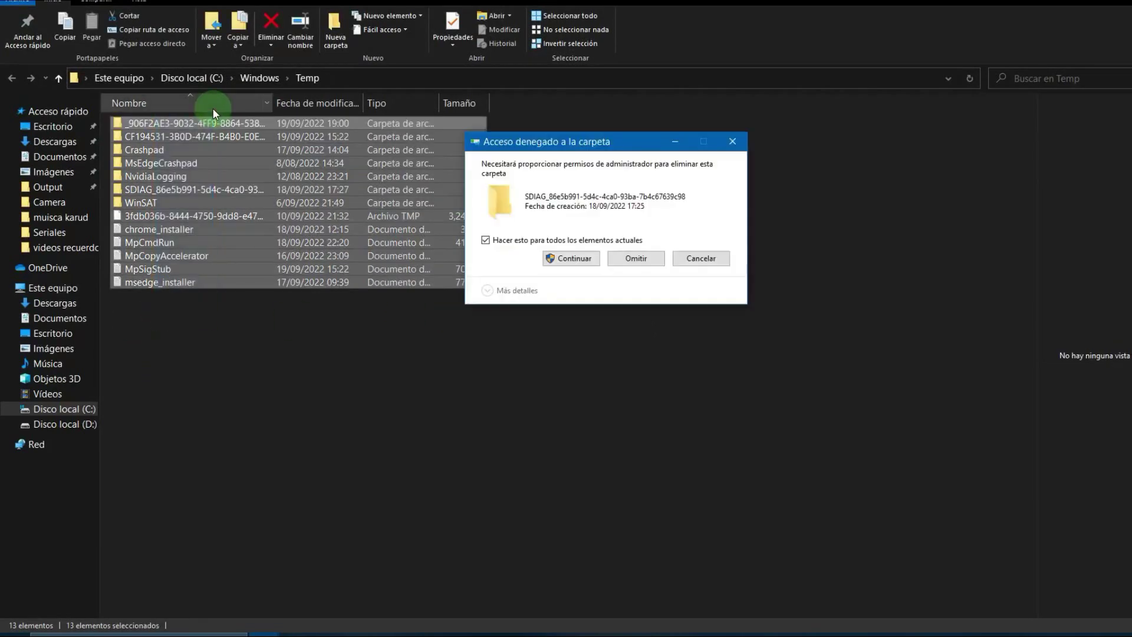
click(570, 260)
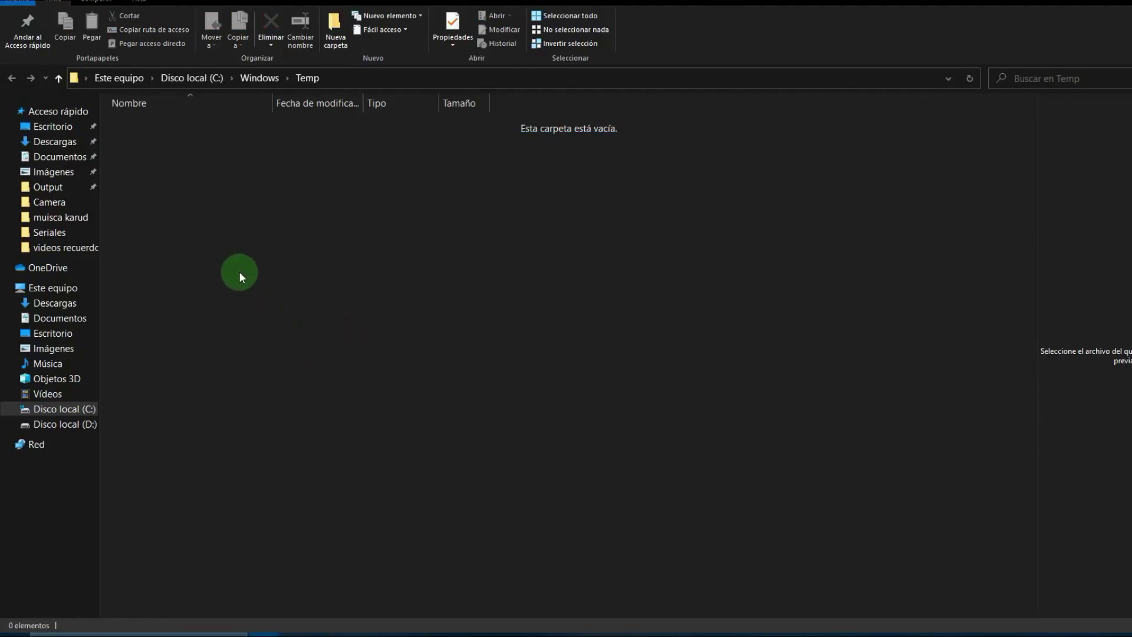
right_click(205, 199)
right_click(159, 193)
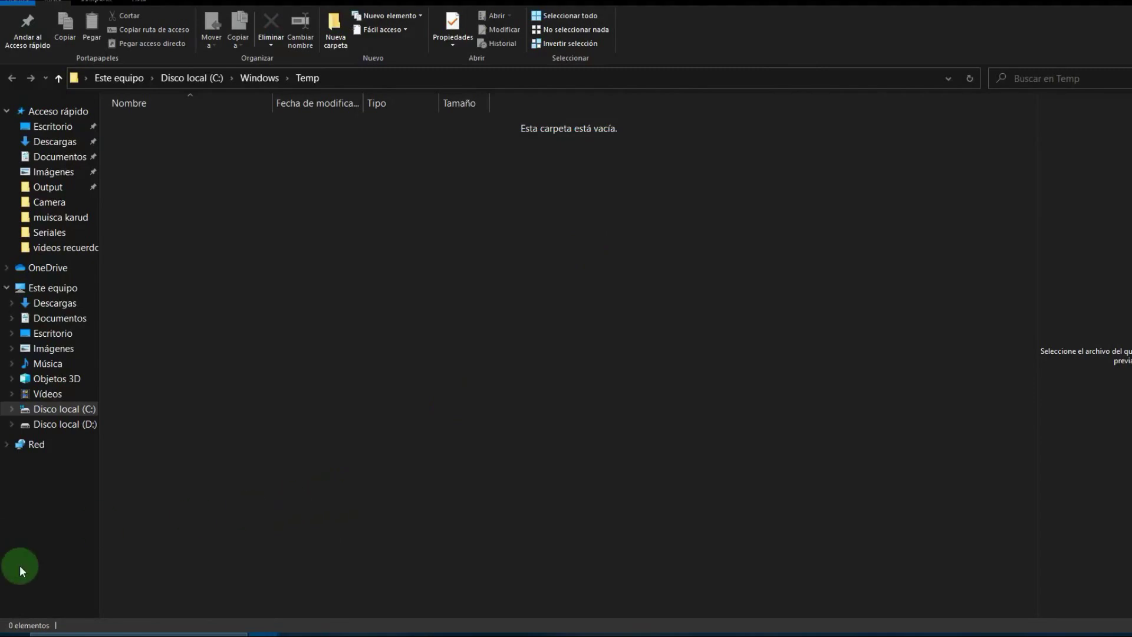
- Open Event Viewer by running the eventvwr command, and move its window higher on the screen
right_click(12, 632)
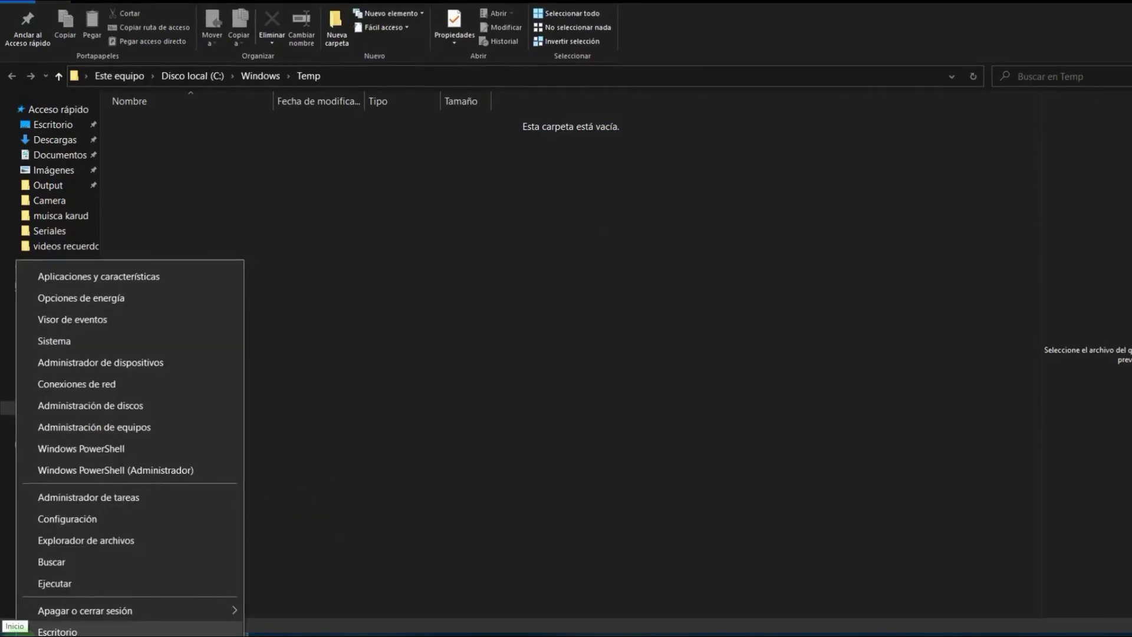
click(86, 580)
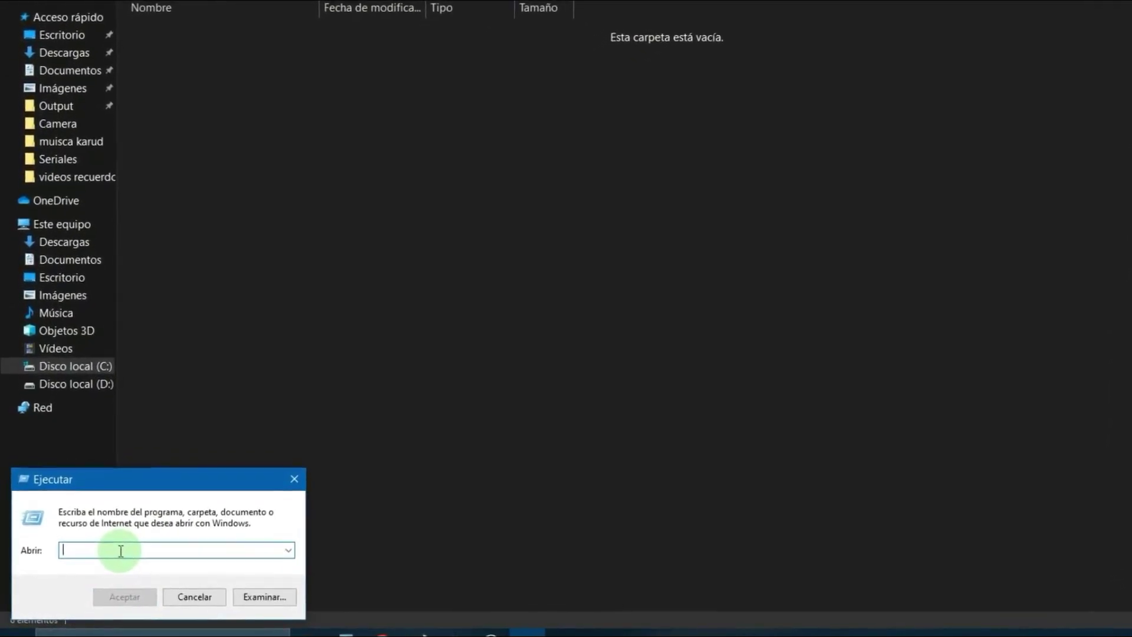
text(ever)
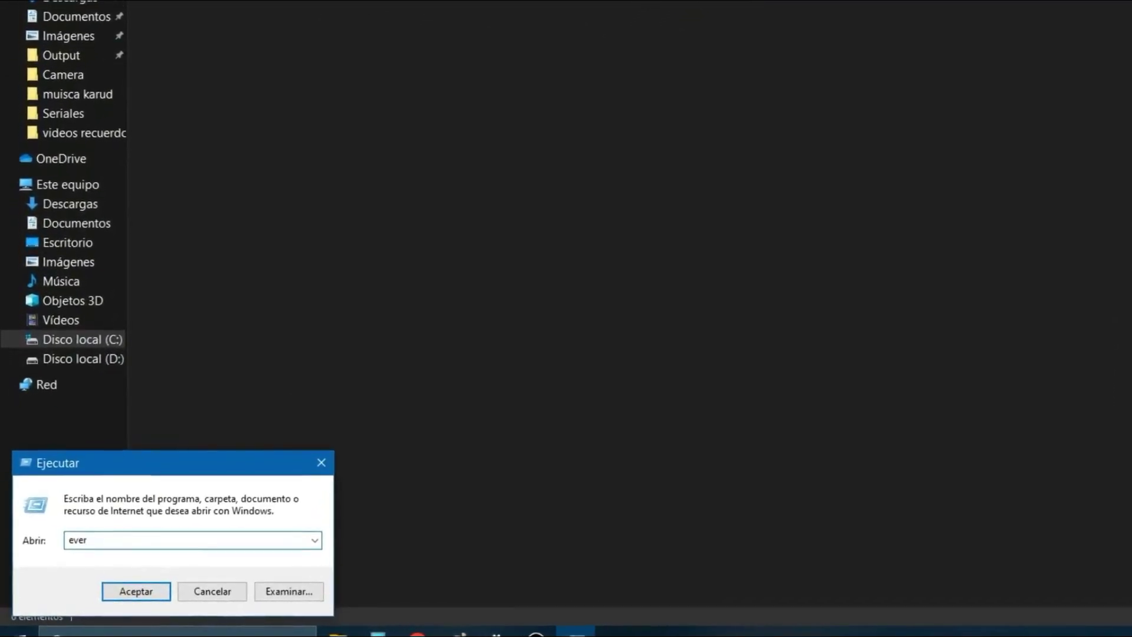
key(BackSpace)
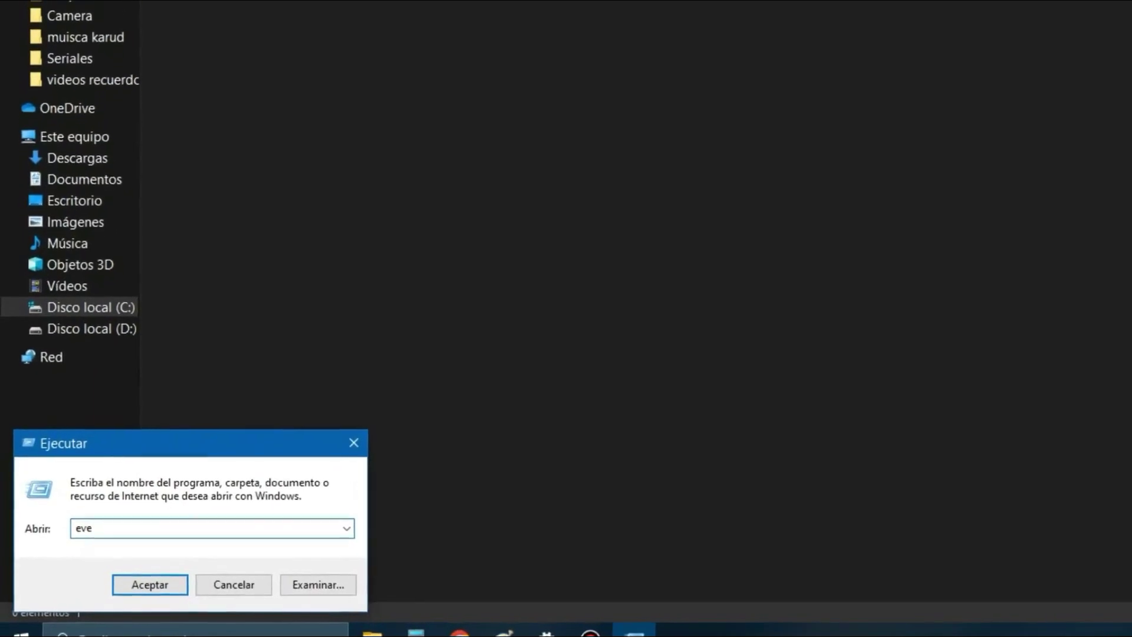
text(n)
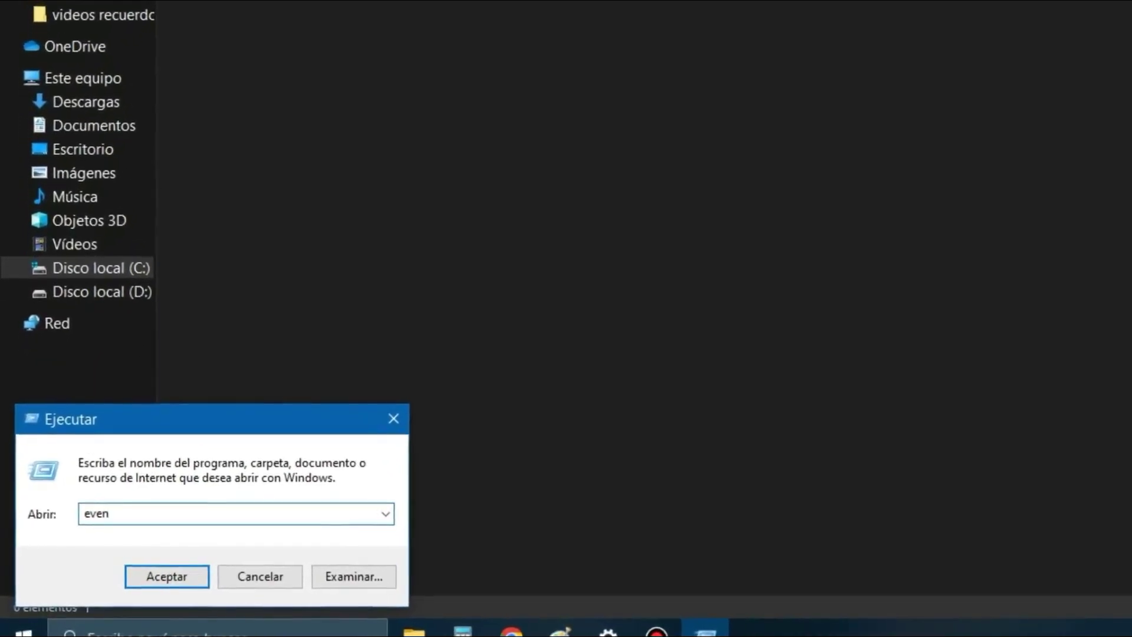
text(tv)
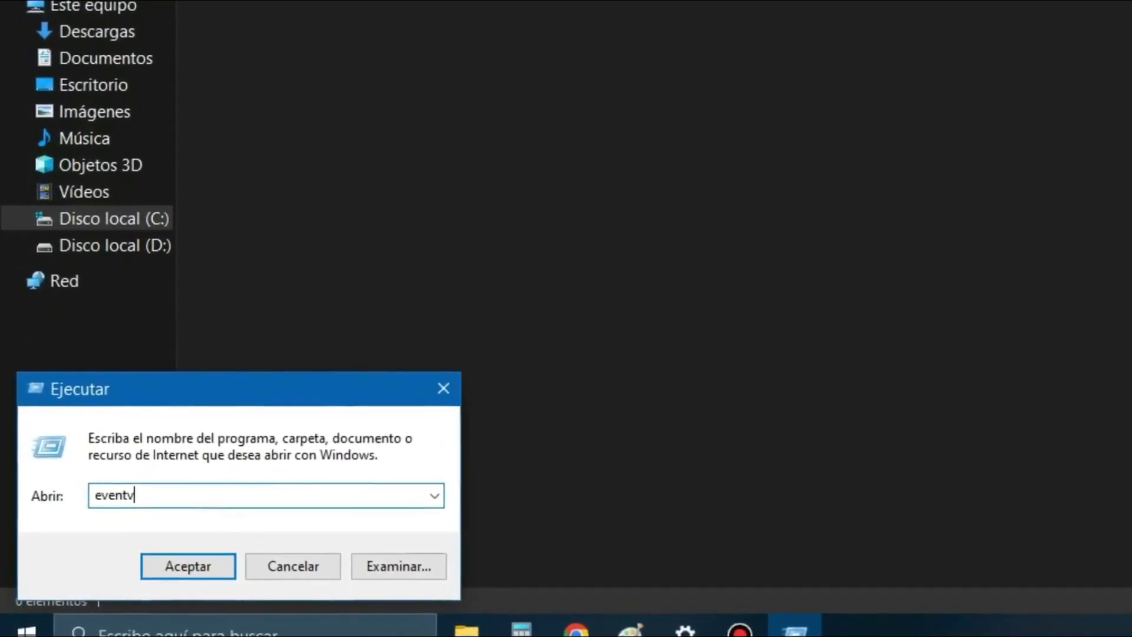
text(w)
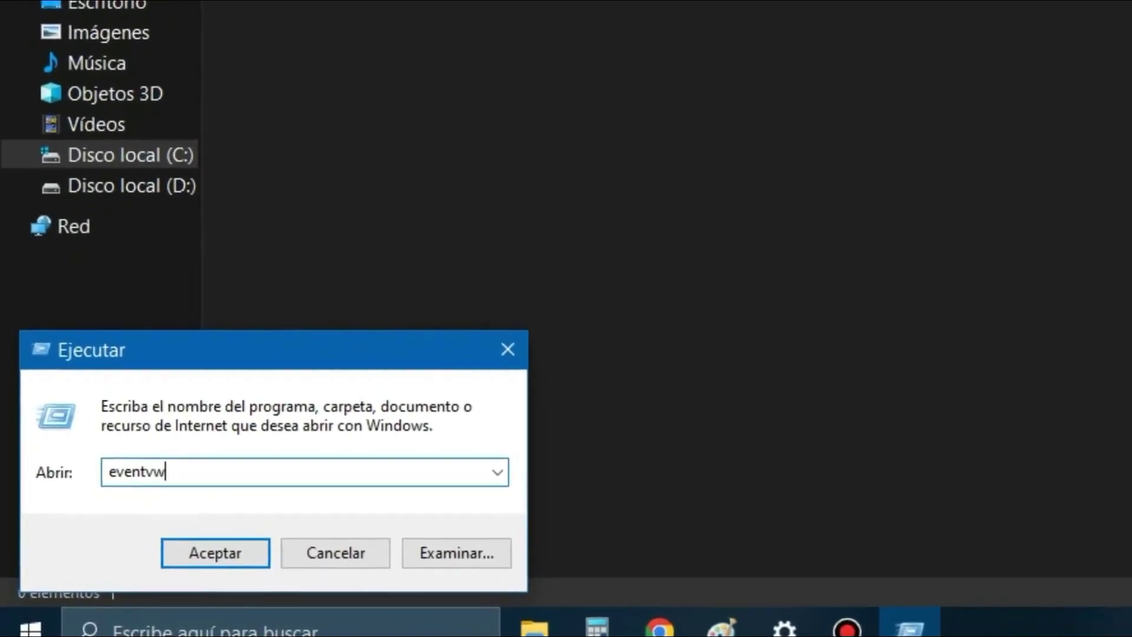
text(r)
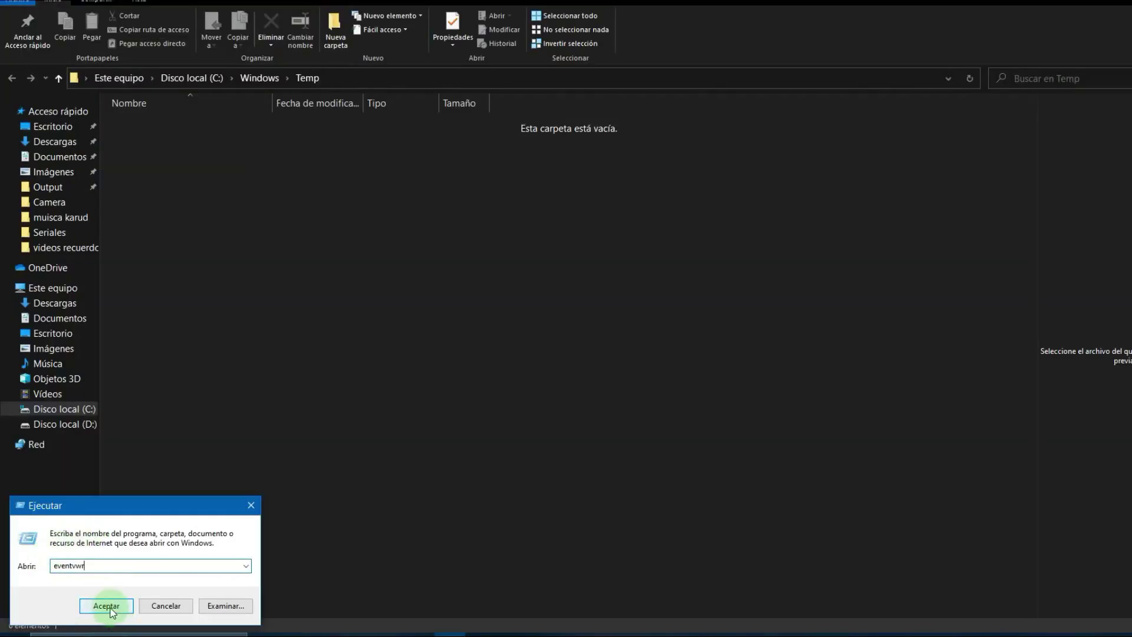
click(109, 607)
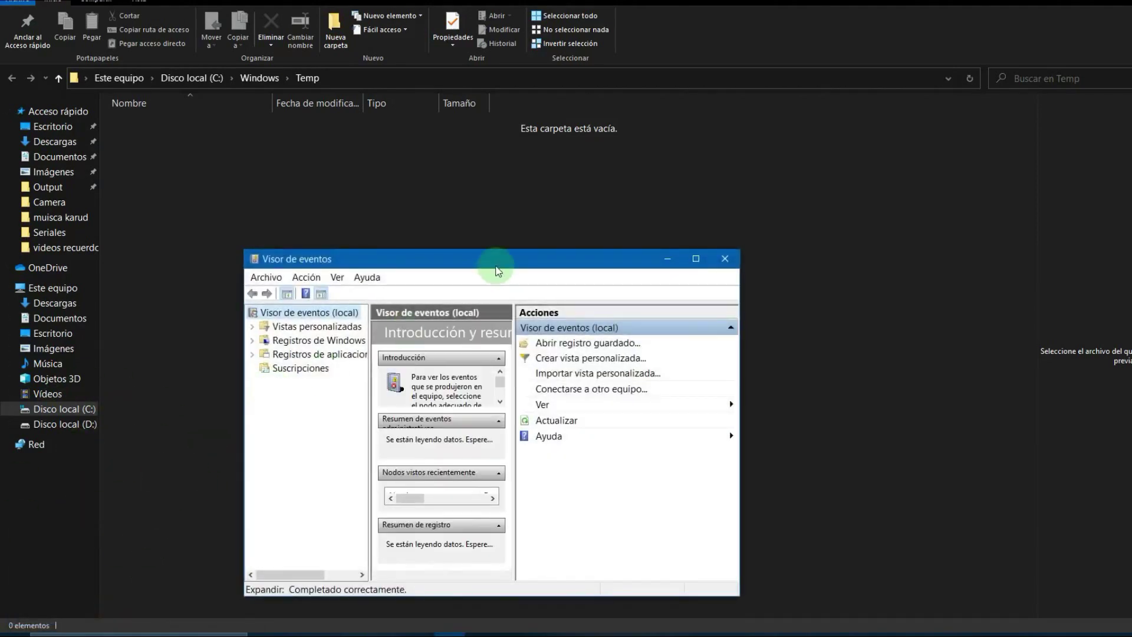
drag(495, 272, 478, 147)
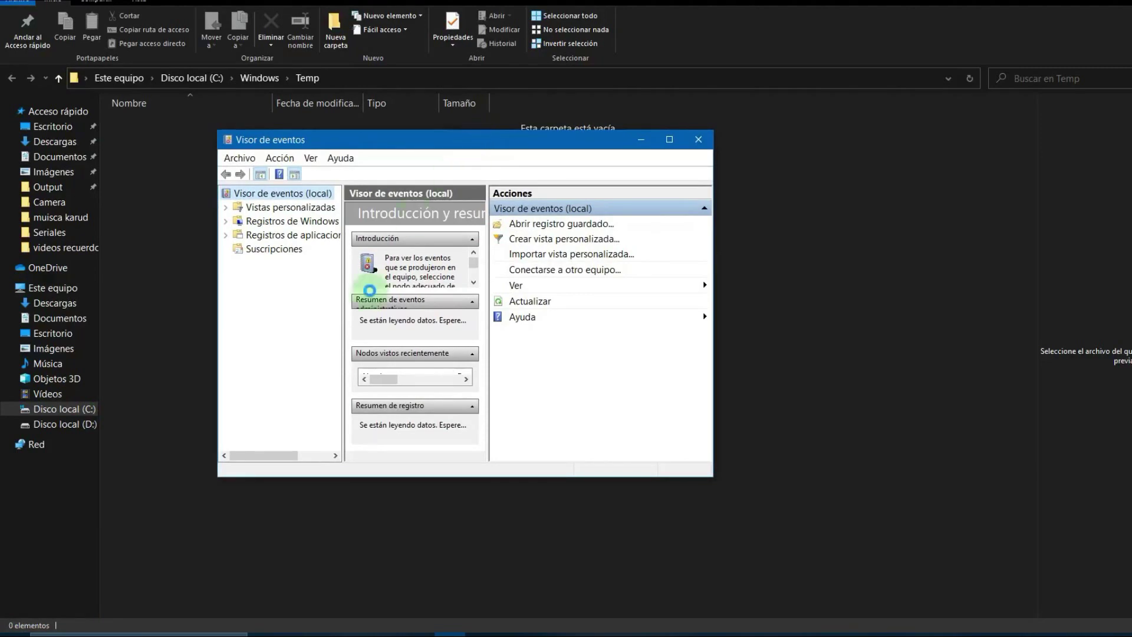
- Expand the Registros de Windows group and open the Aplicación log
click(228, 221)
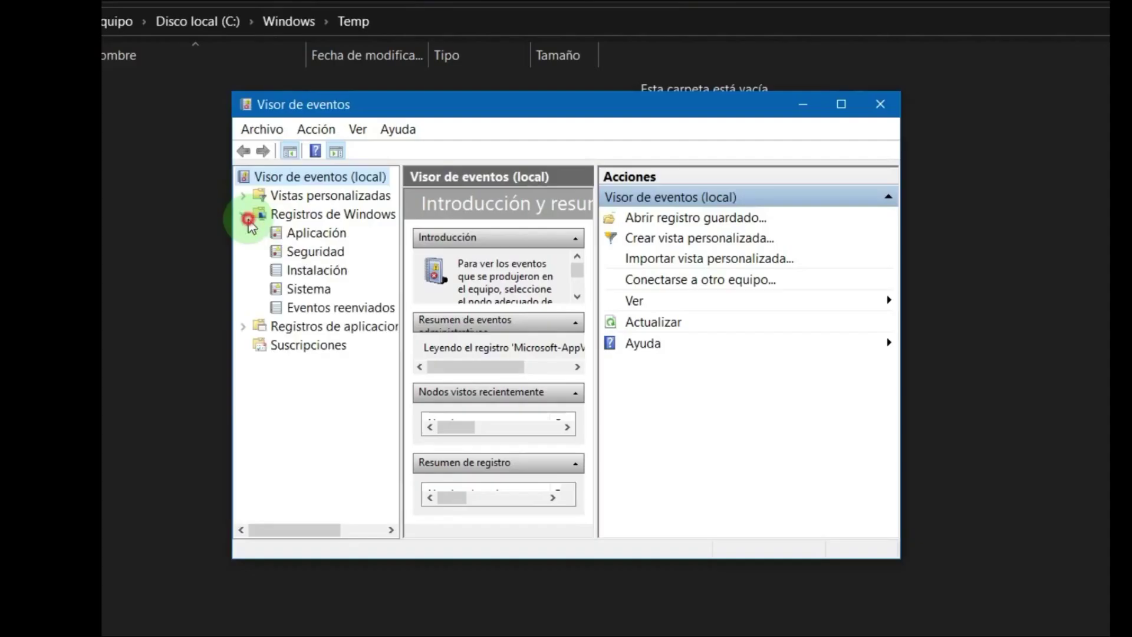
click(245, 215)
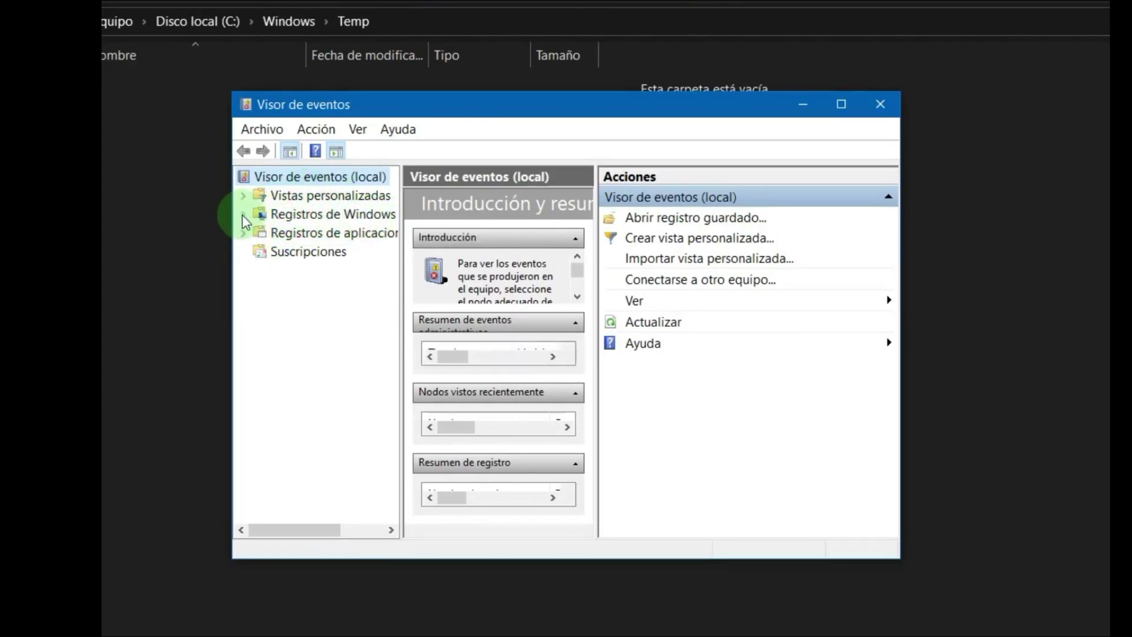
click(244, 217)
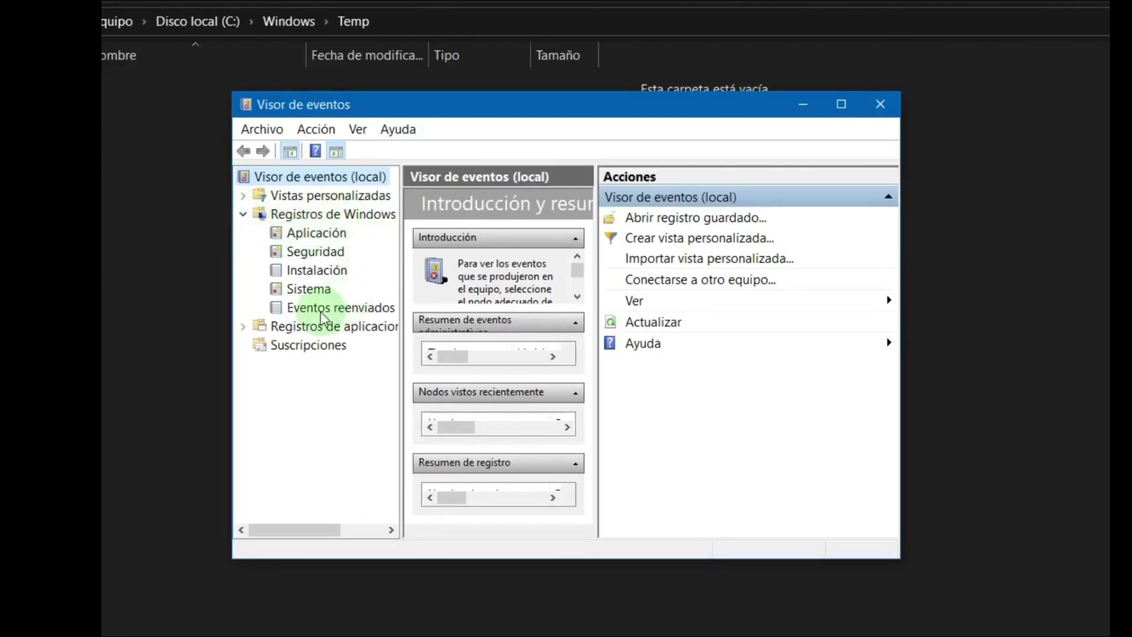
click(299, 232)
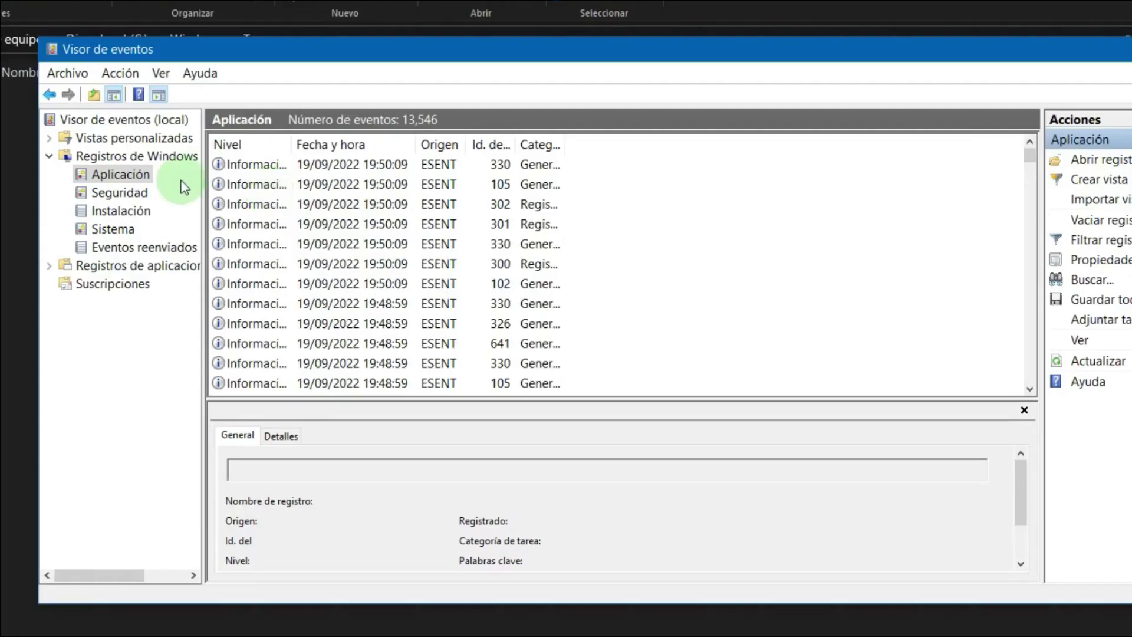
- Look through the Aplicación log's events and widen the Nivel column to fit the full level names
right_click(131, 176)
click(114, 173)
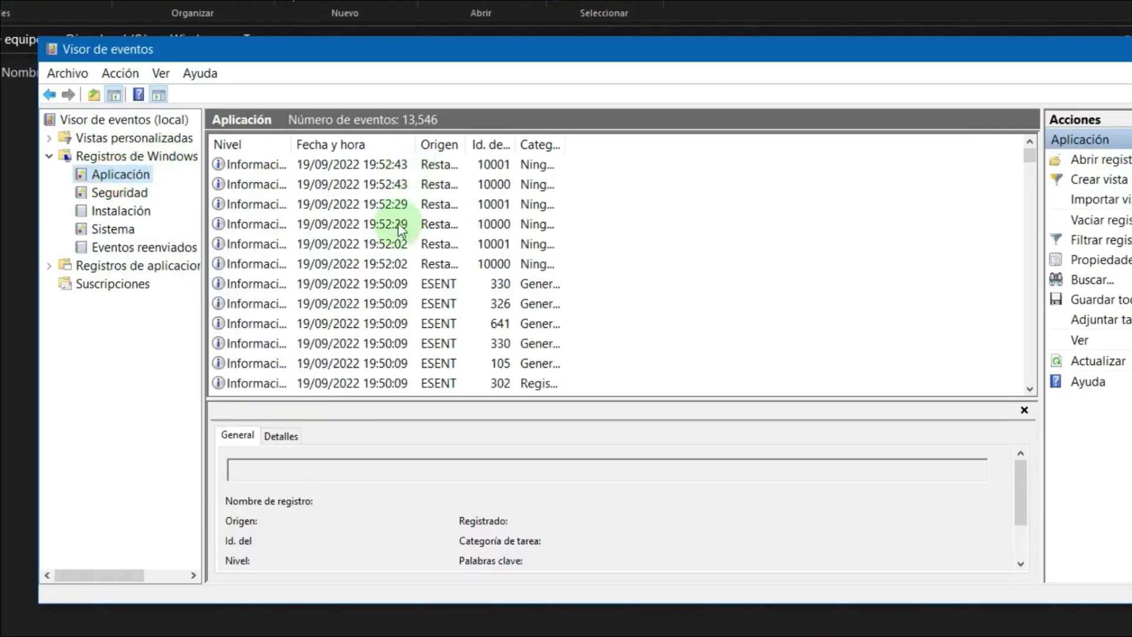
scroll(566, 188, down, 3)
drag(1029, 171, 1032, 207)
drag(1038, 252, 993, 144)
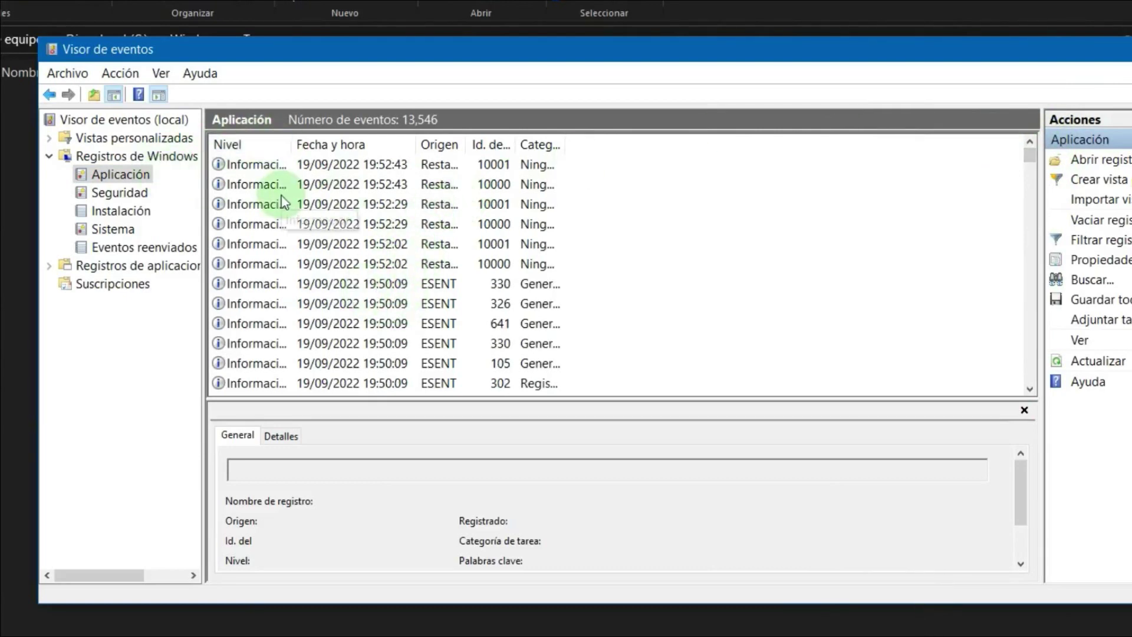
drag(292, 143, 350, 142)
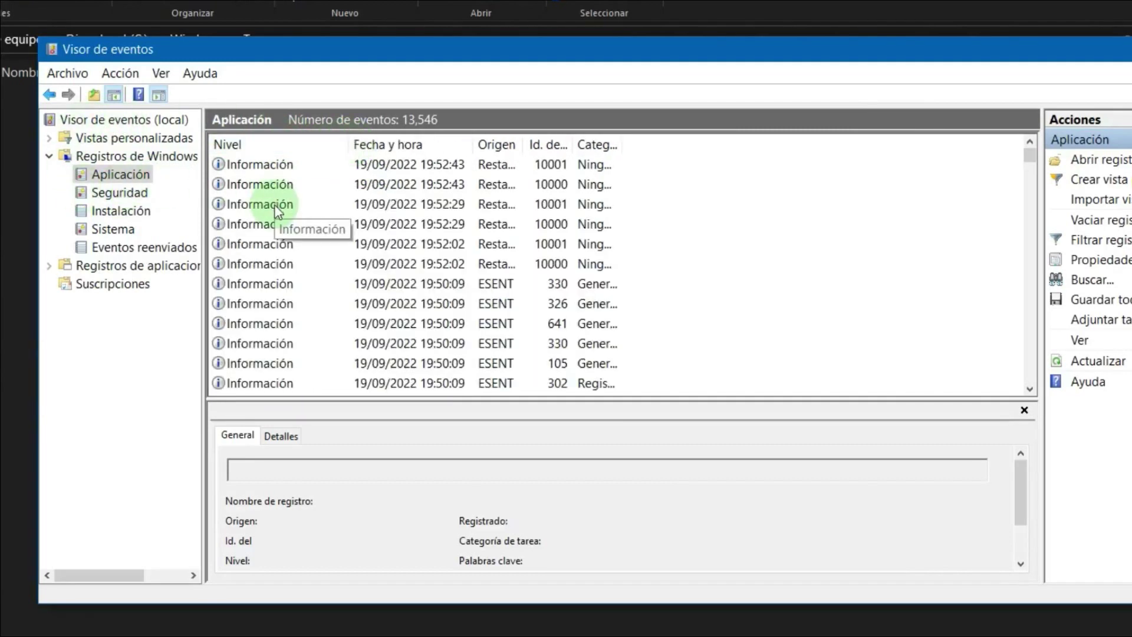
- Clear the Aplicación log, choosing to erase its events without saving them
right_click(125, 174)
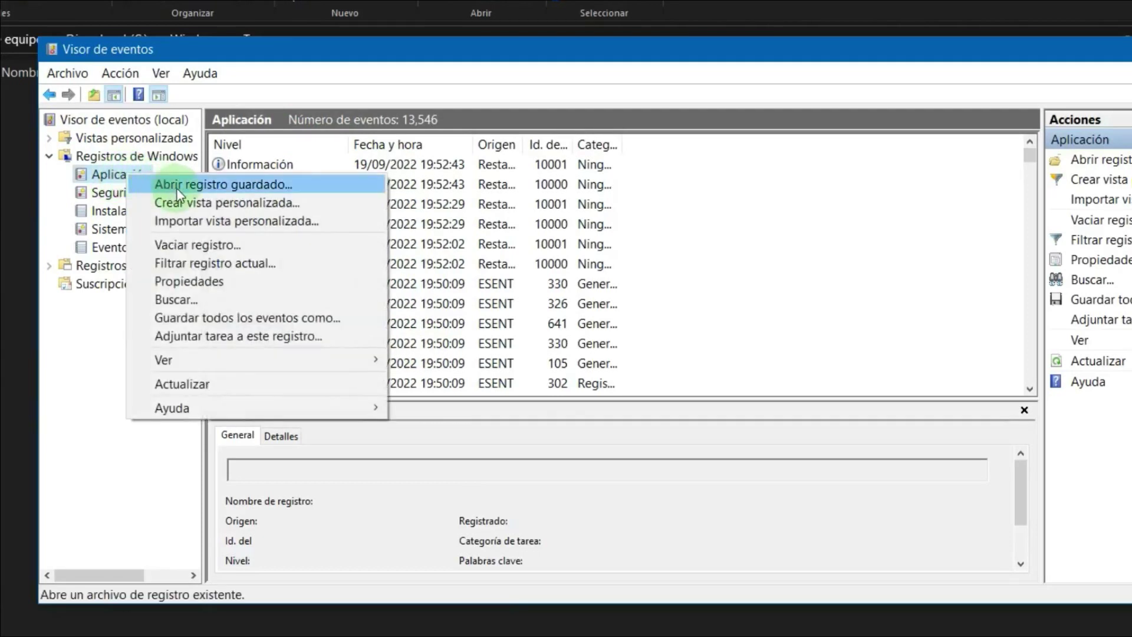
click(202, 248)
drag(204, 90, 329, 36)
click(320, 104)
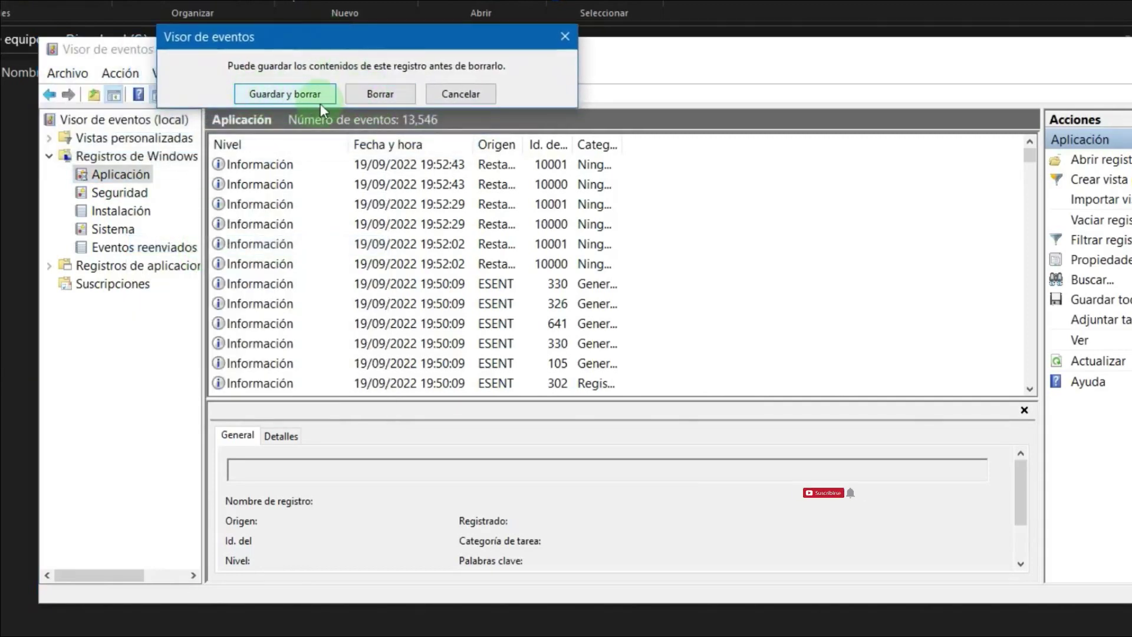
click(382, 94)
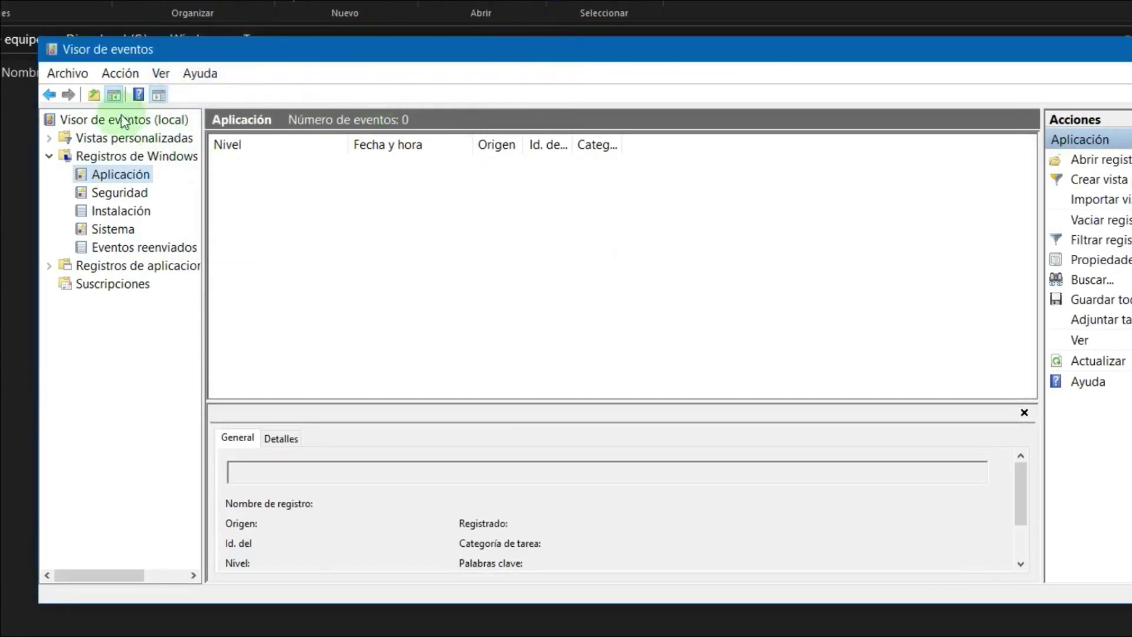
- Open the Seguridad log, look over its events, and clear the log
click(125, 197)
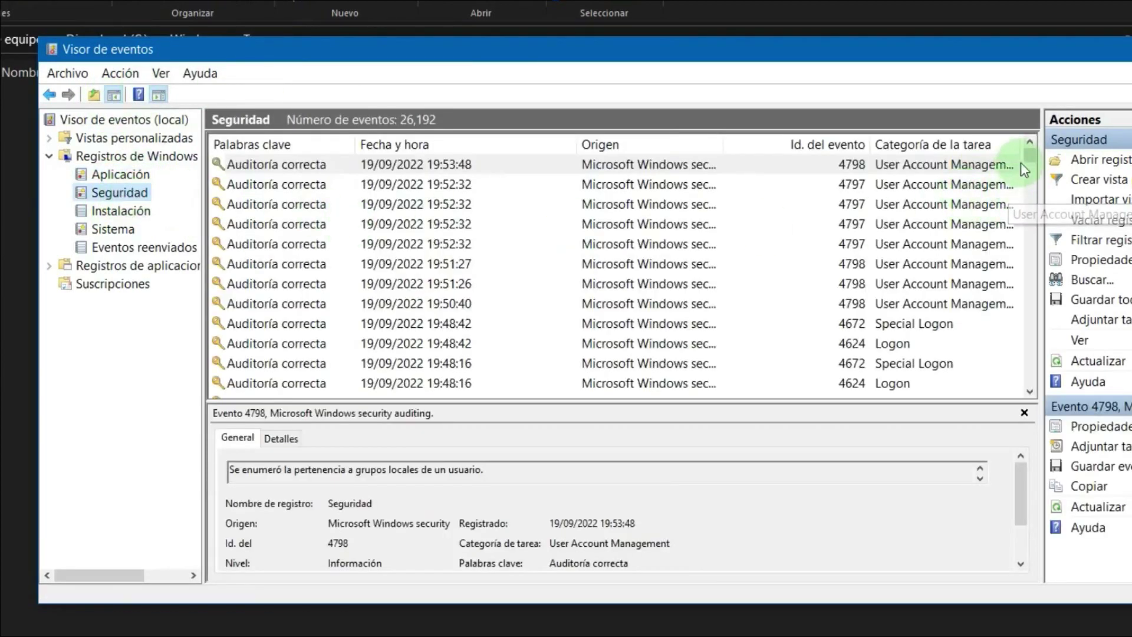
drag(1028, 166, 1031, 373)
drag(1031, 255, 1030, 148)
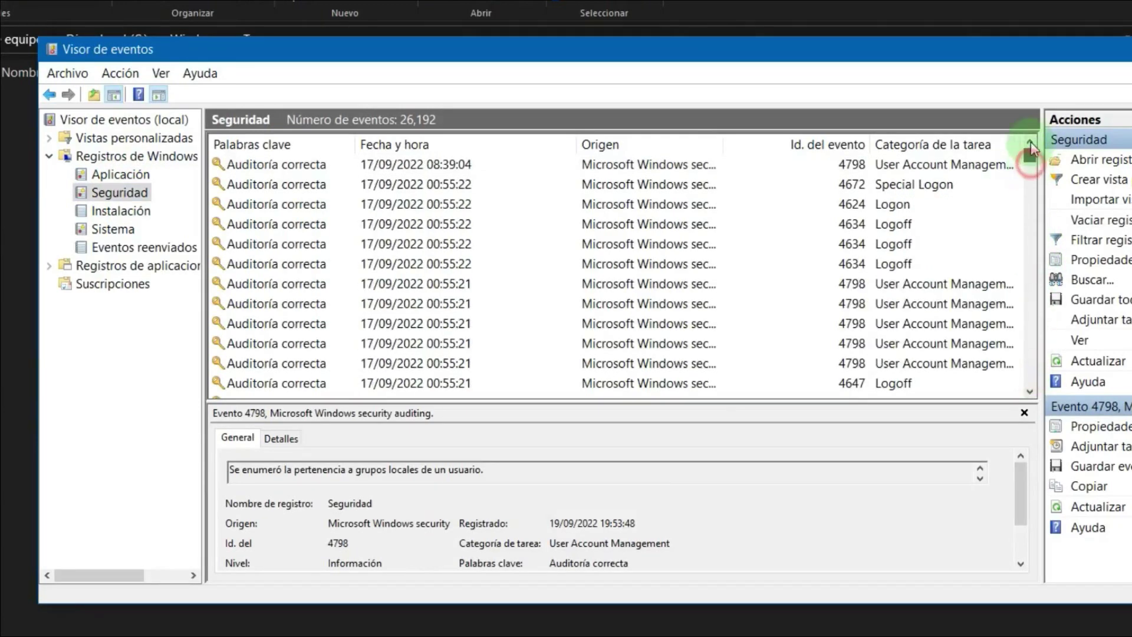
right_click(127, 196)
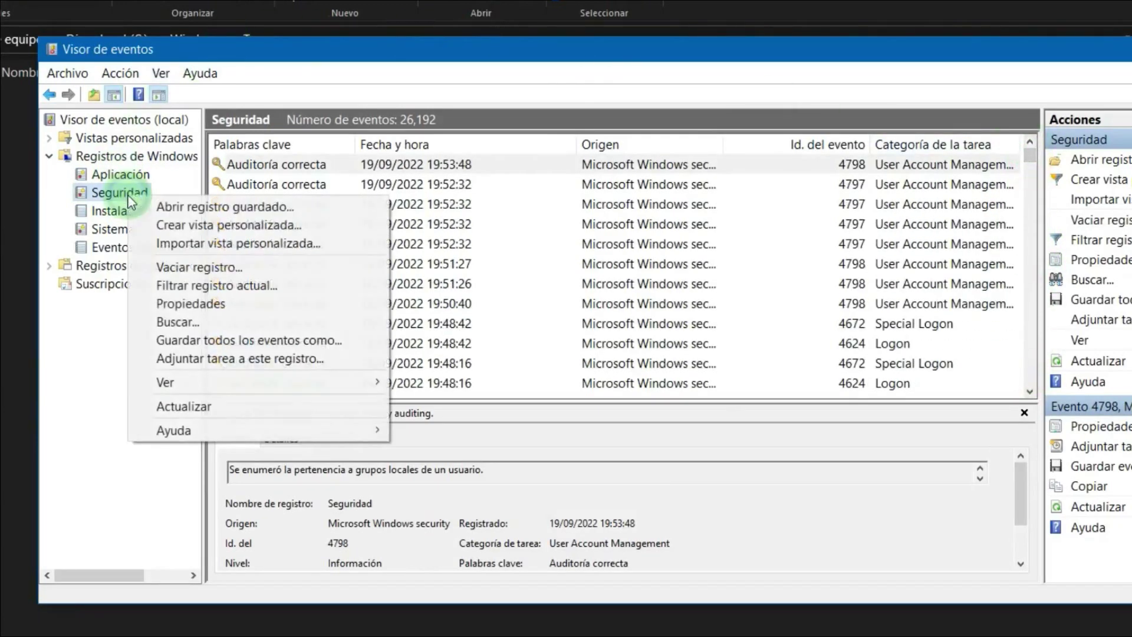
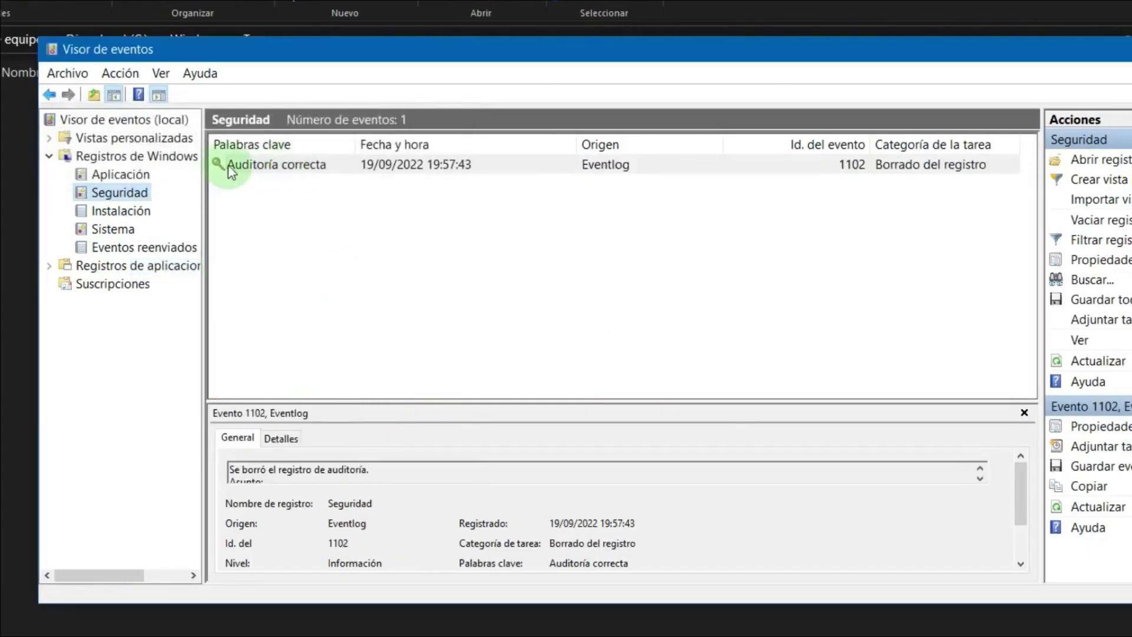
click(506, 266)
click(657, 168)
click(379, 250)
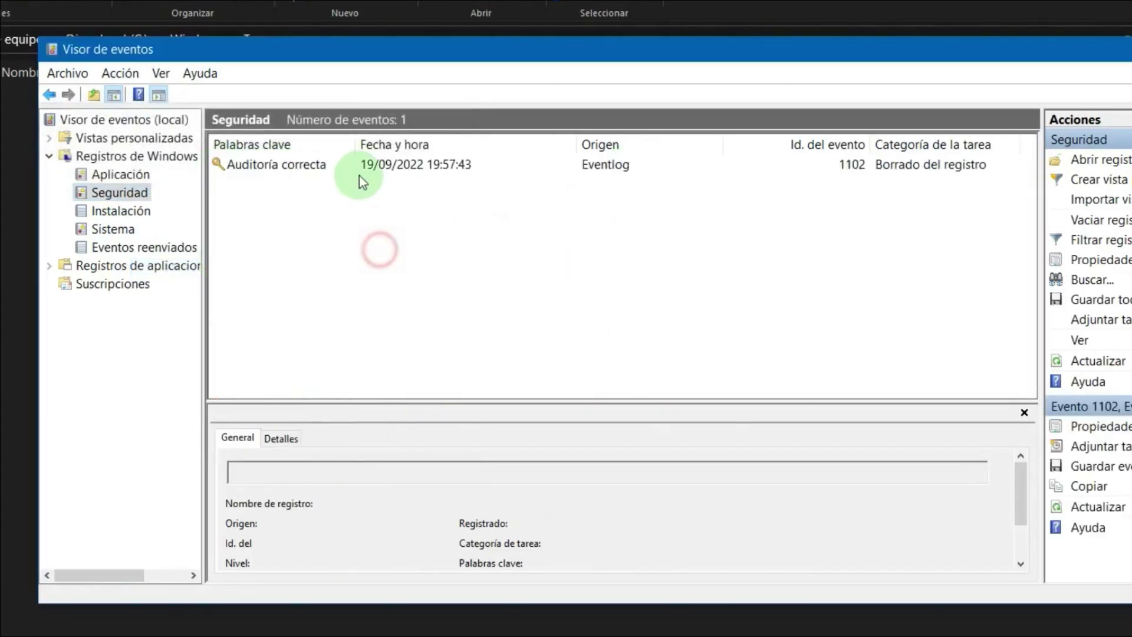
click(359, 172)
click(329, 263)
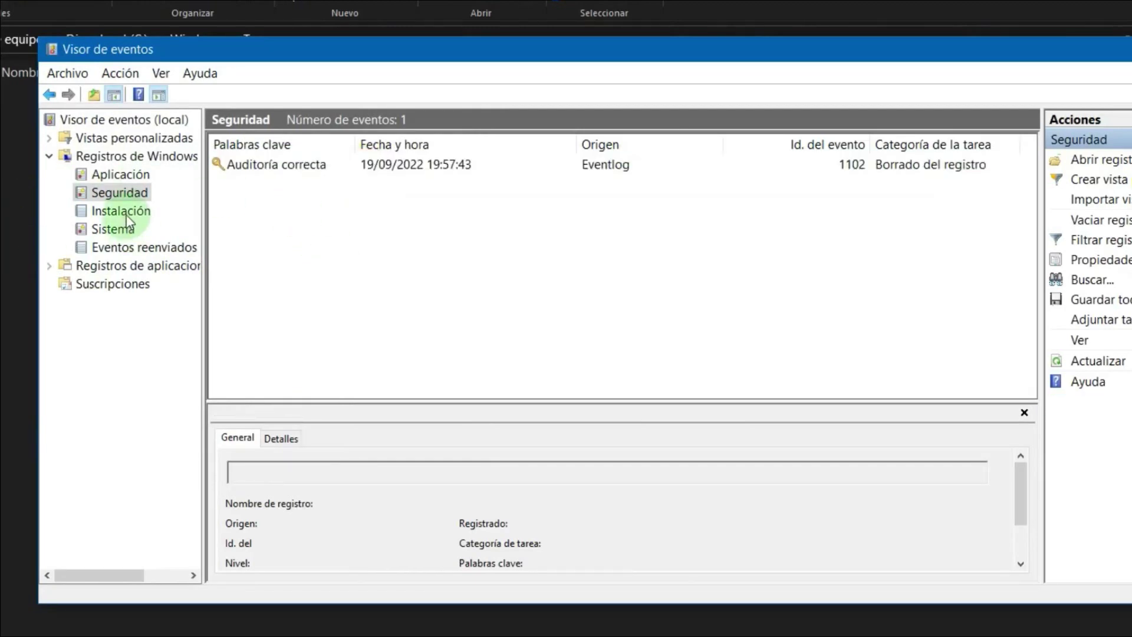
- Open the Instalación log and clear it without saving its events
click(127, 216)
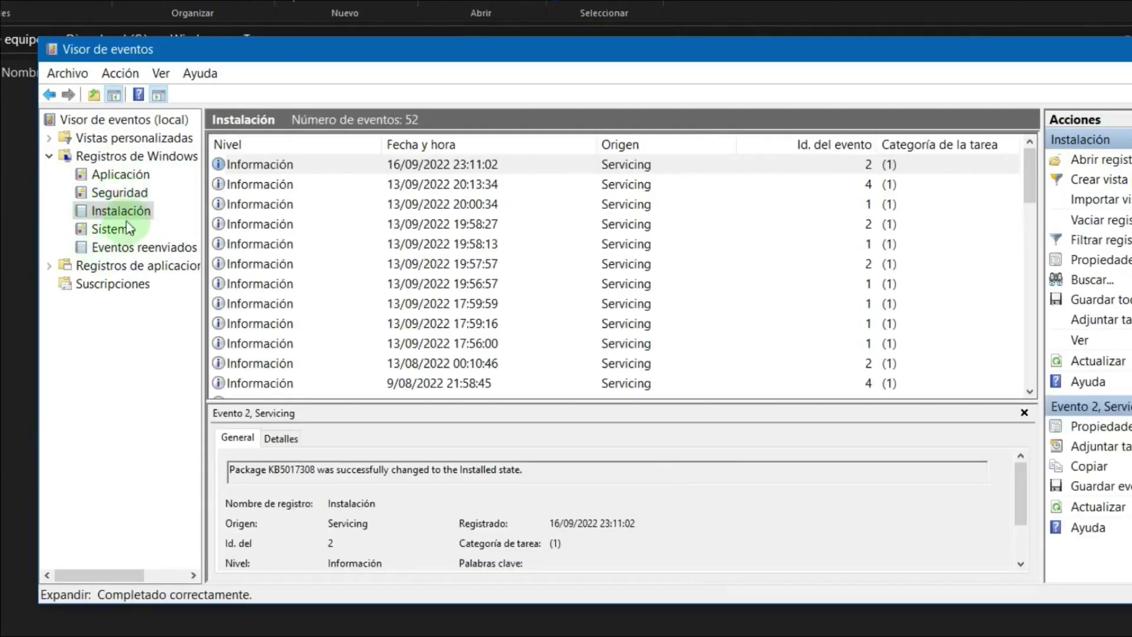
right_click(140, 217)
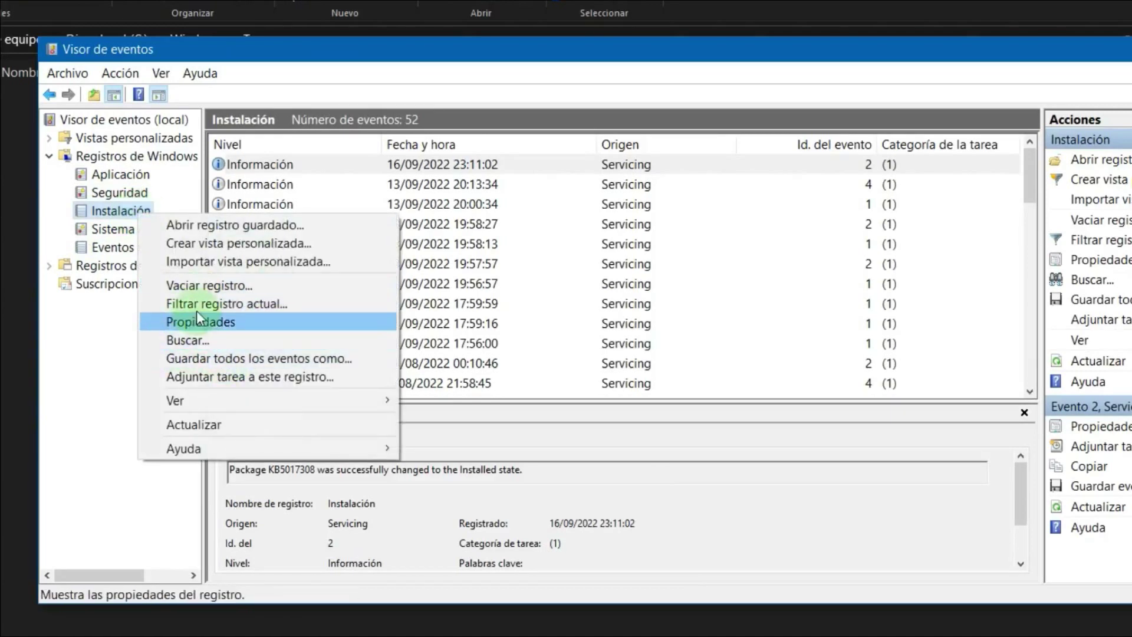
click(218, 286)
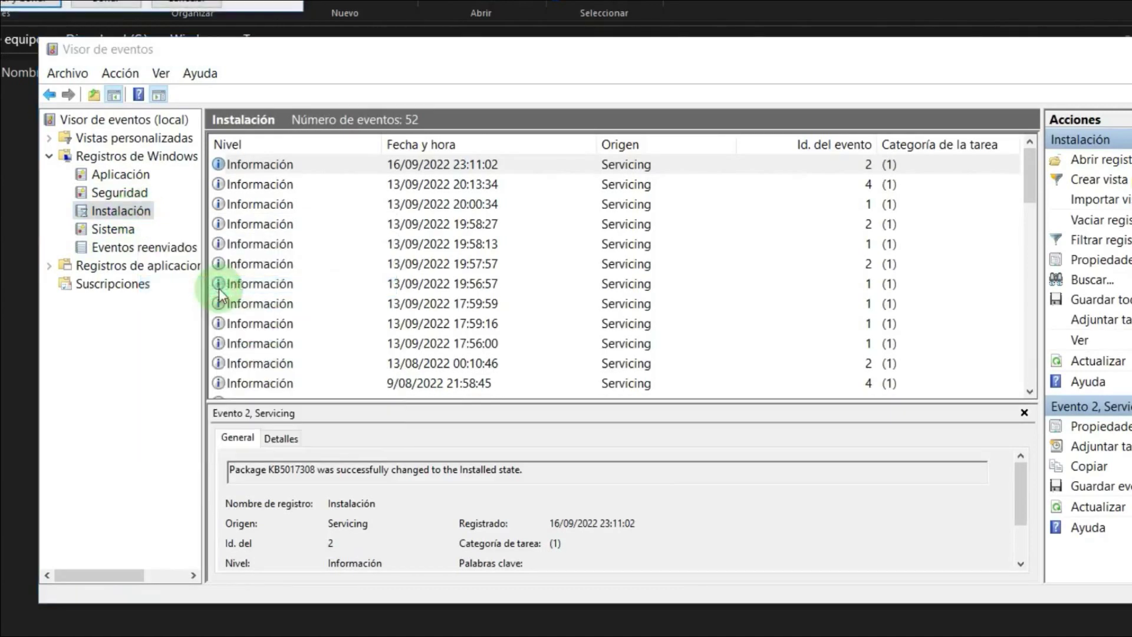
click(109, 3)
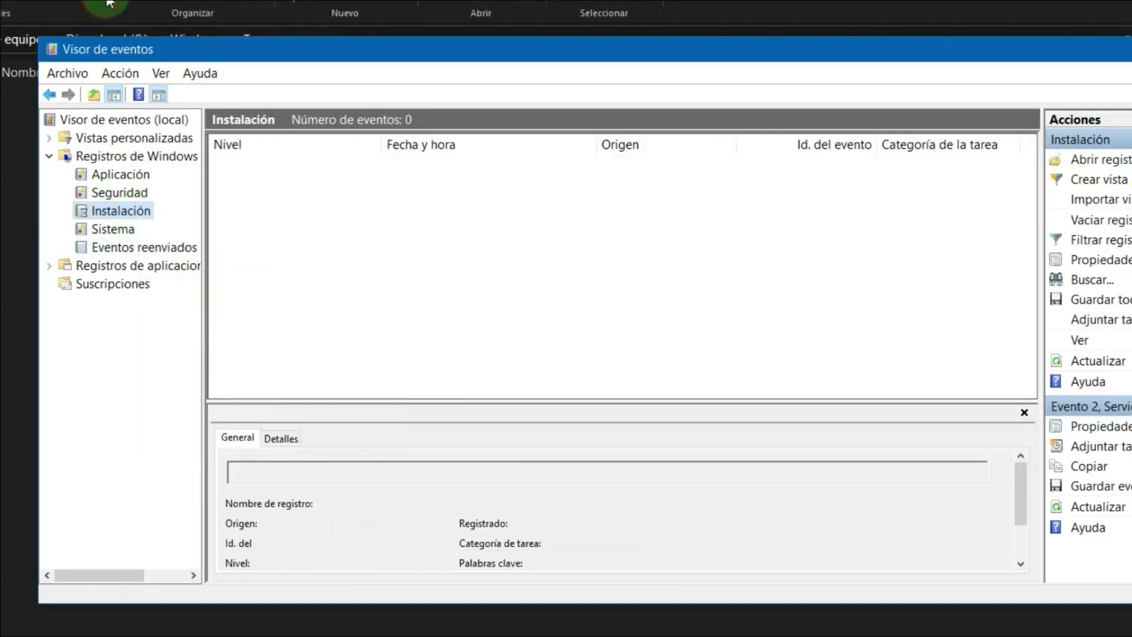
- Open the Sistema log and look through its recent and older events
click(127, 232)
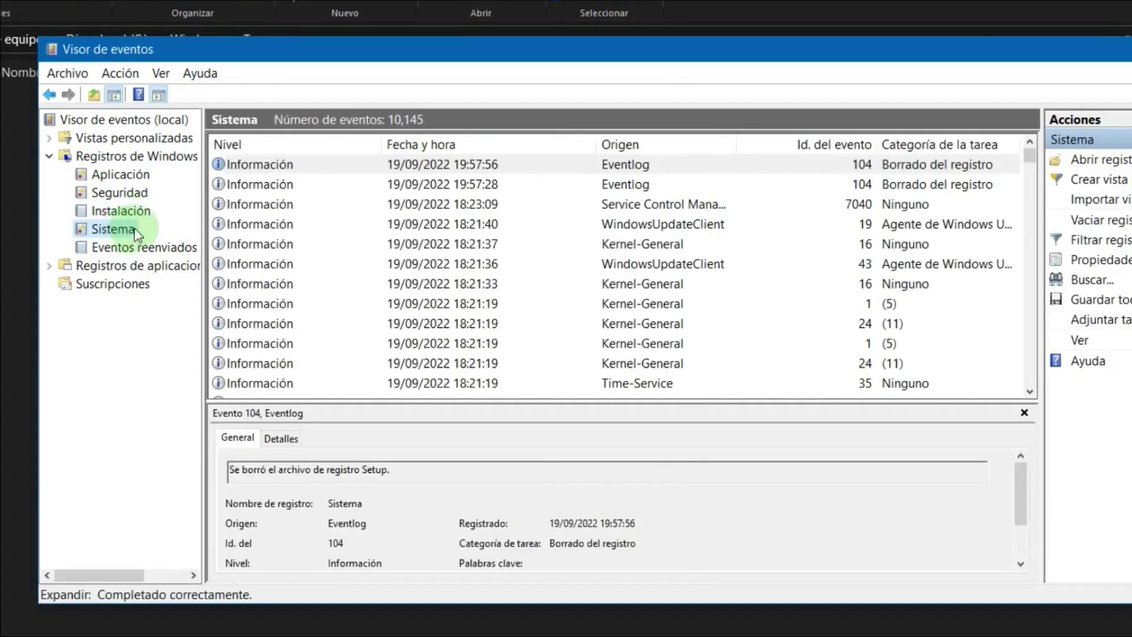
scroll(399, 204, down, 15)
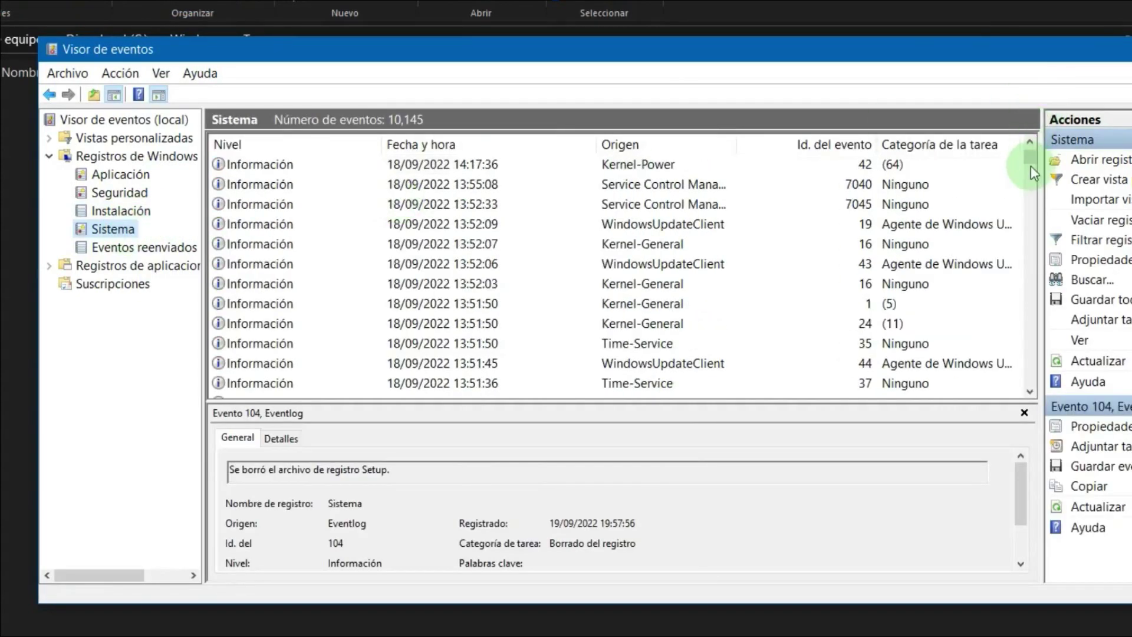
drag(1031, 165, 1032, 351)
scroll(417, 265, down, 7)
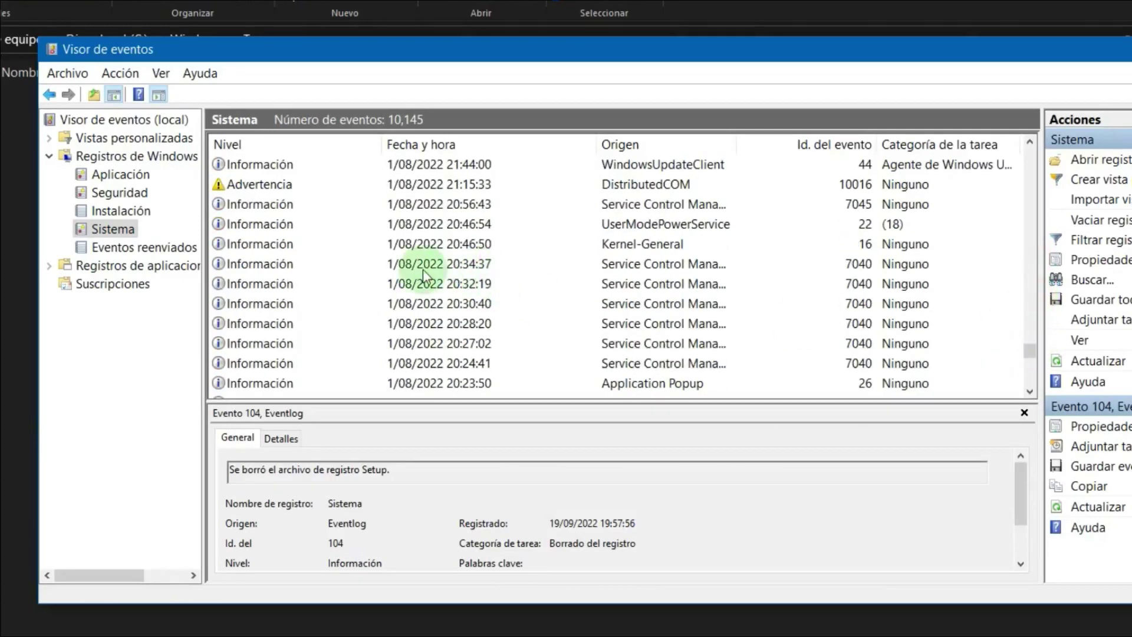
scroll(399, 260, up, 10)
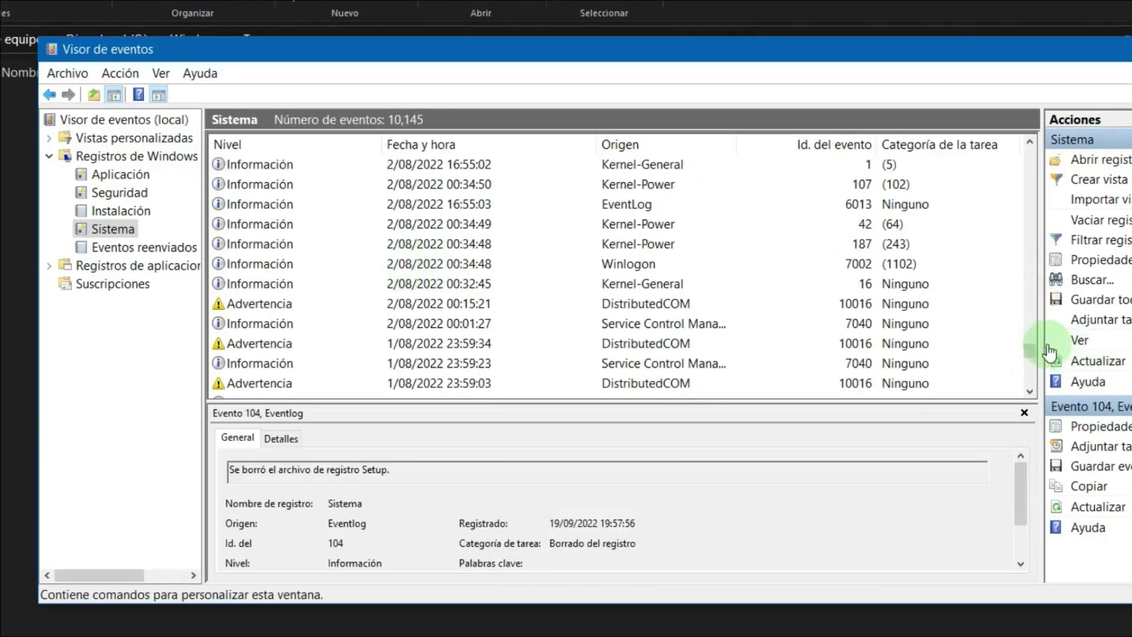
drag(1031, 350, 1032, 206)
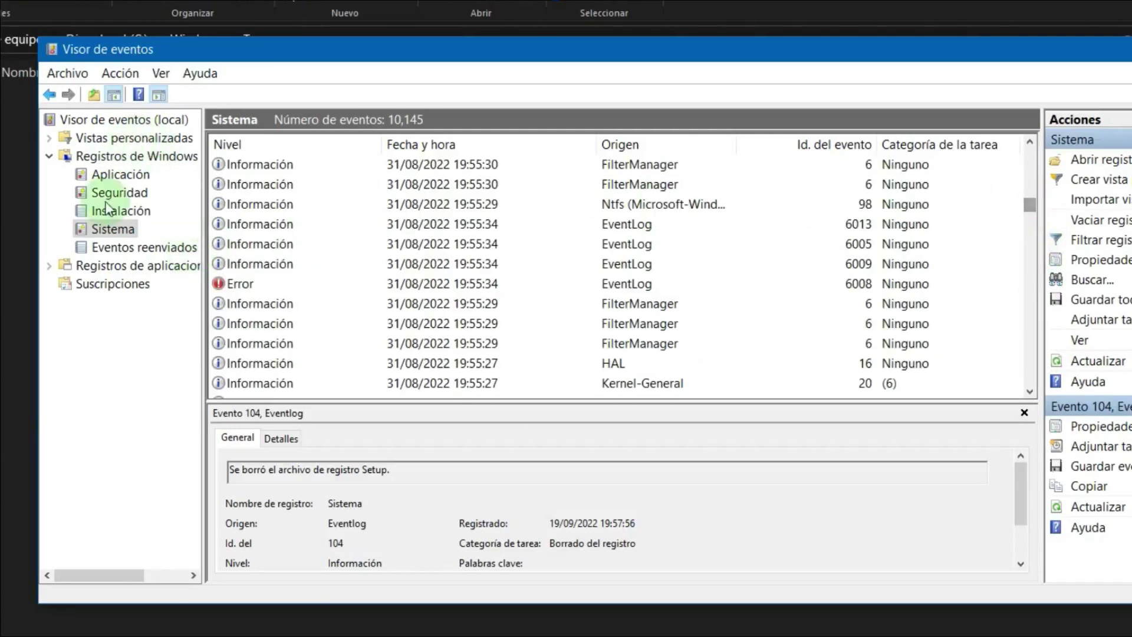
- Clear the Sistema log, choosing to erase its events without saving them
right_click(101, 233)
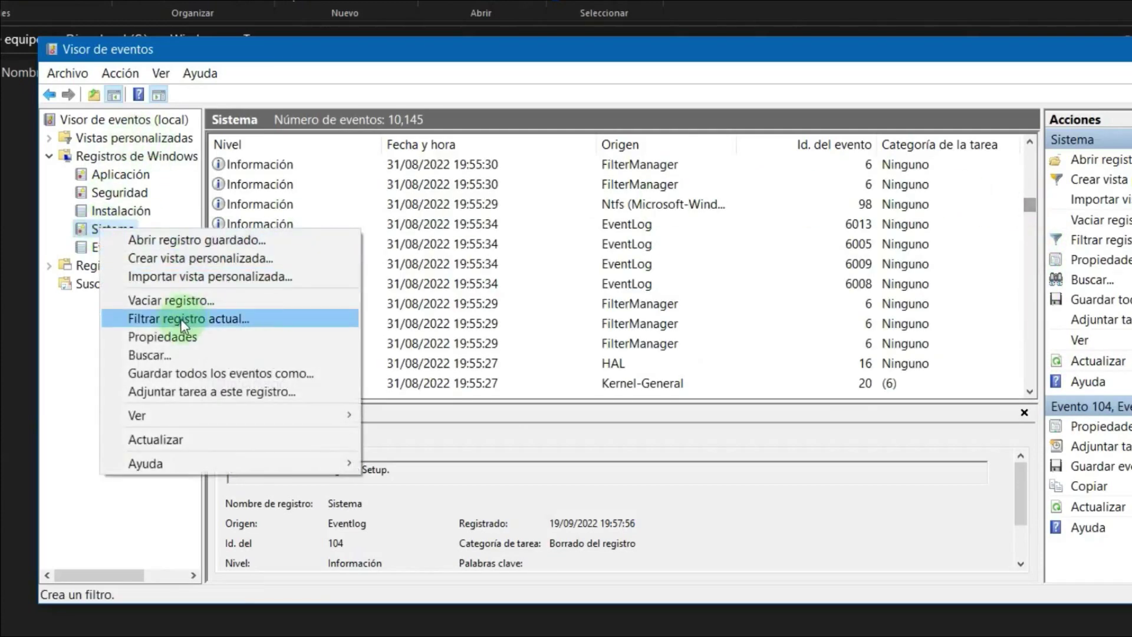
click(170, 300)
click(127, 19)
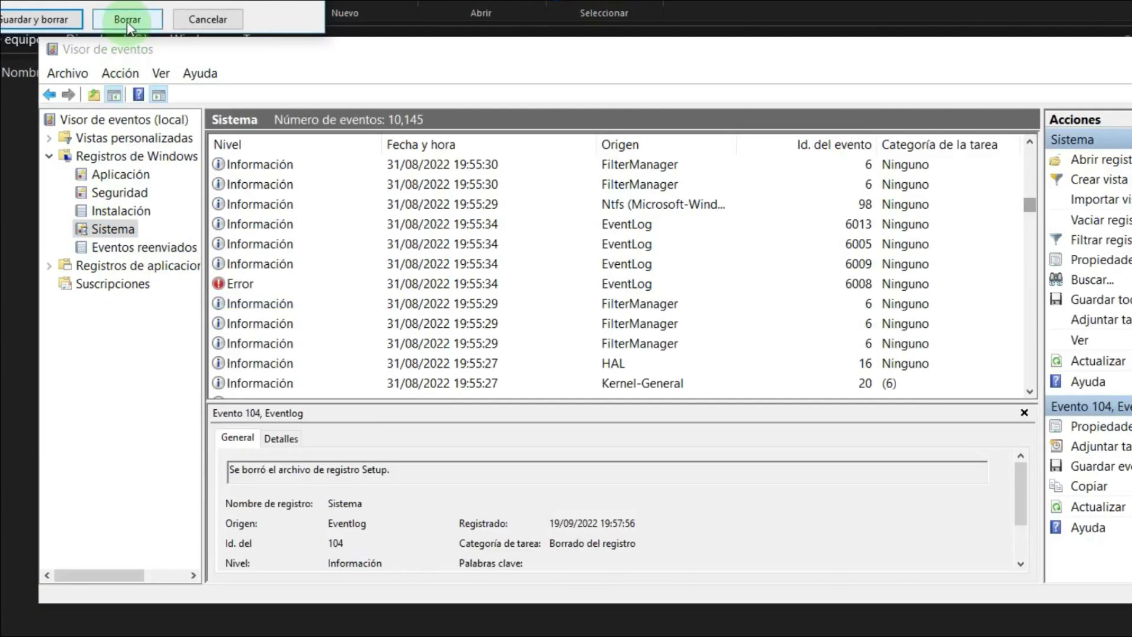
- Check the Eventos reenviados log for events and close the Event Viewer window
click(161, 248)
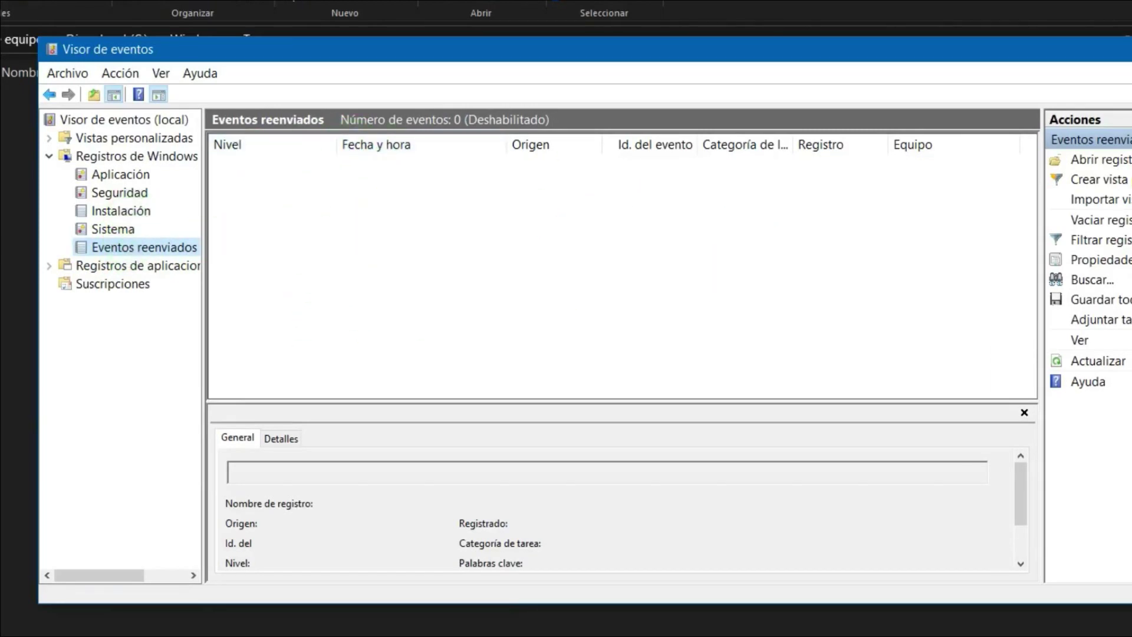
key(alt+F4)
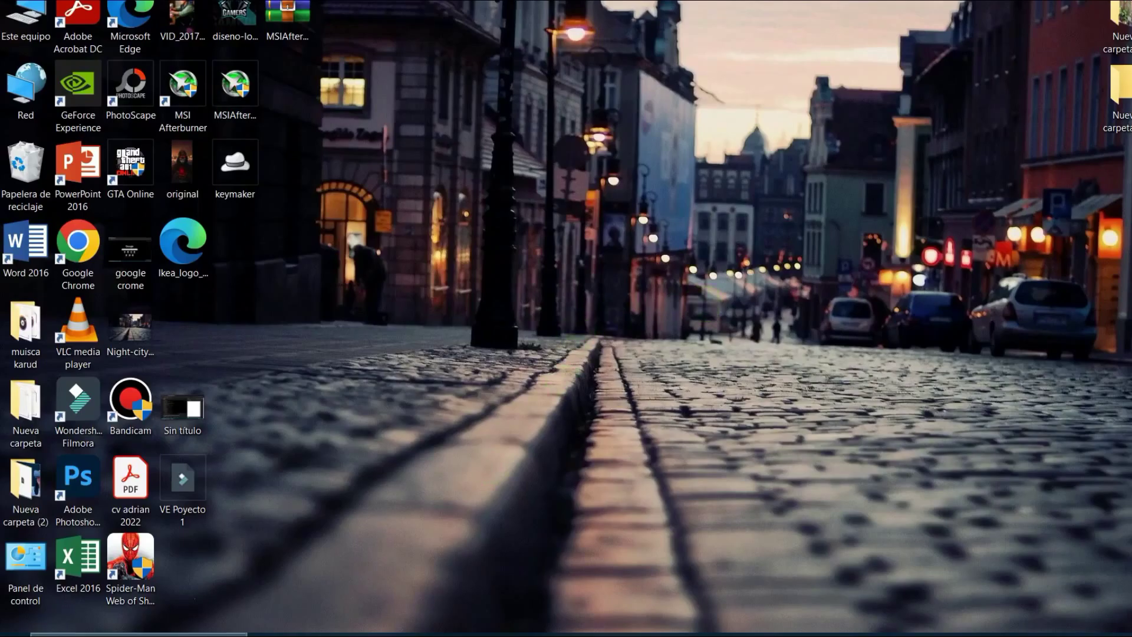
- Search Windows for "aplicaciones de inicio" and open the Aplicaciones de inicio settings page
click(71, 634)
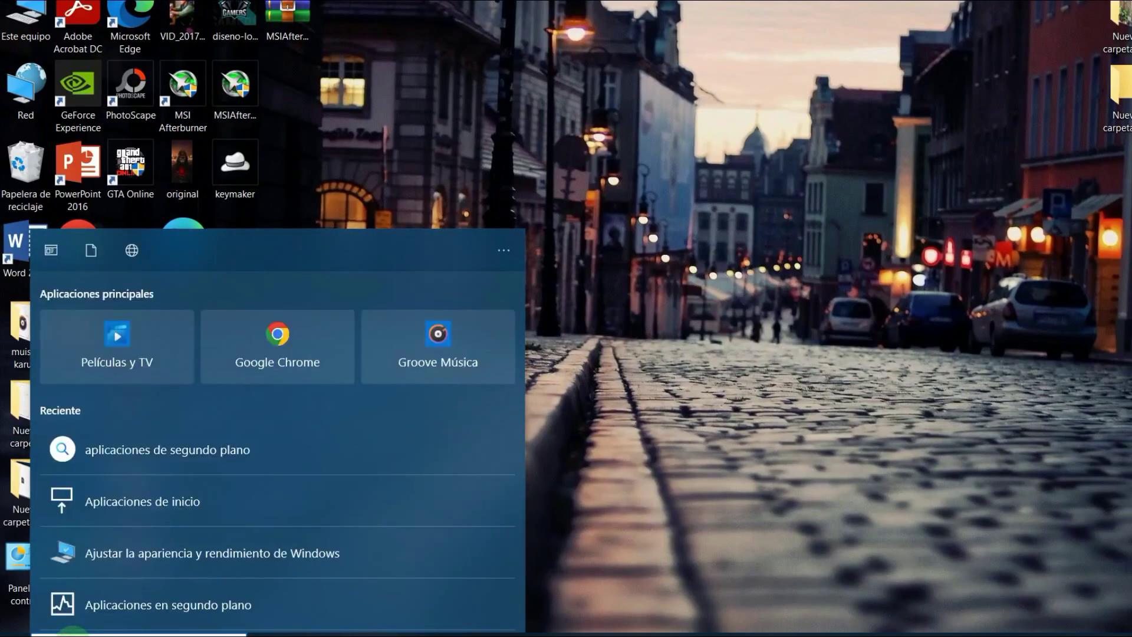
text(ap)
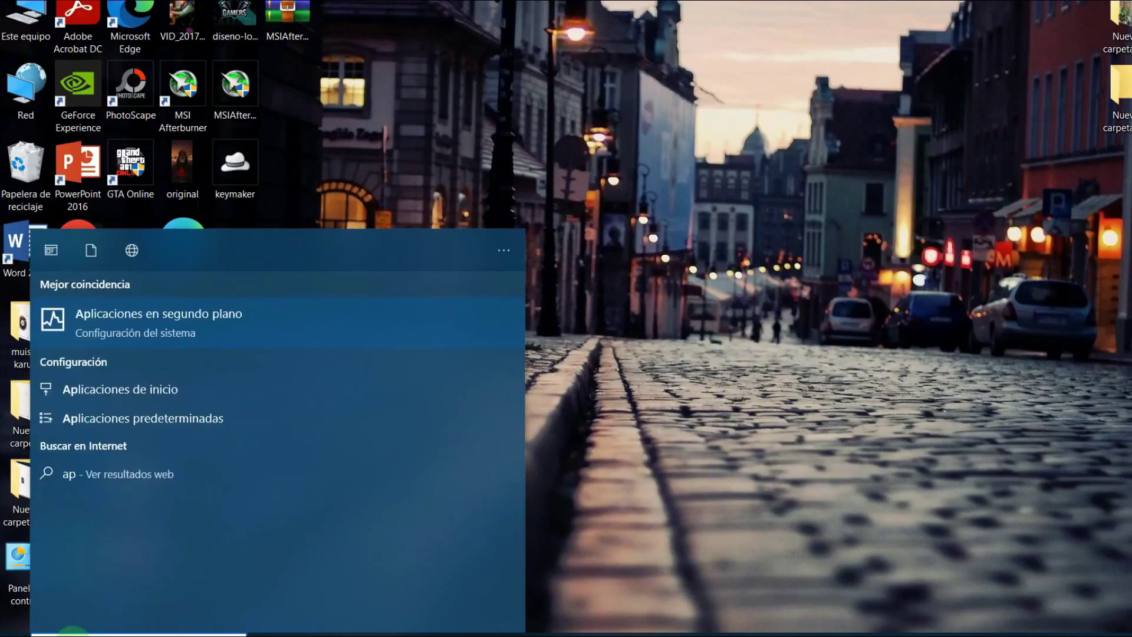
text(licaciones de)
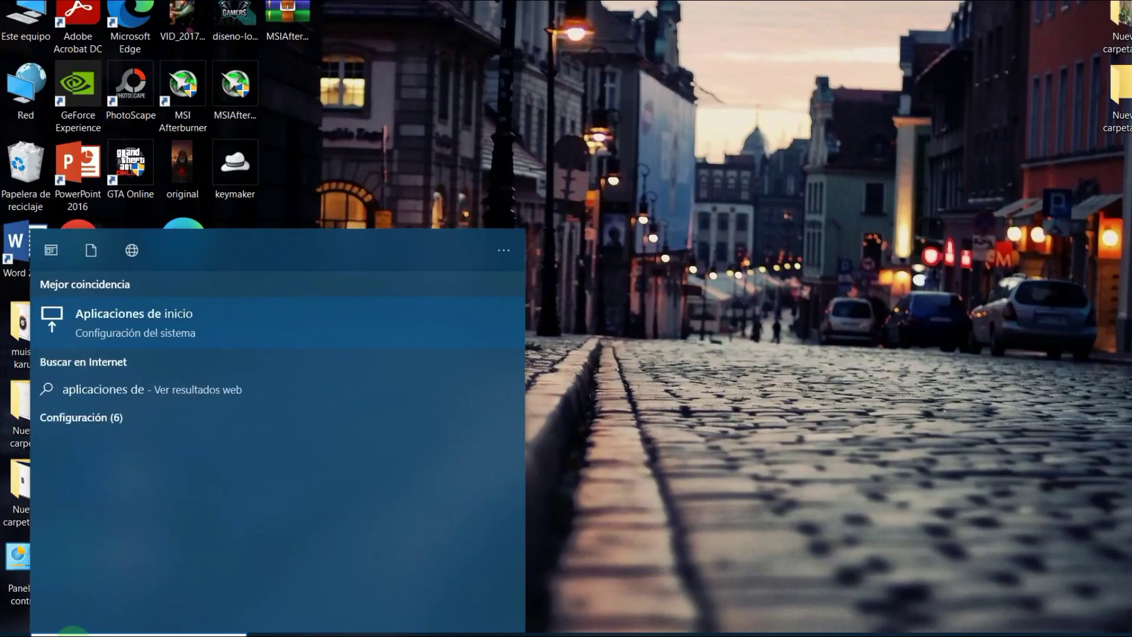
text( inicio)
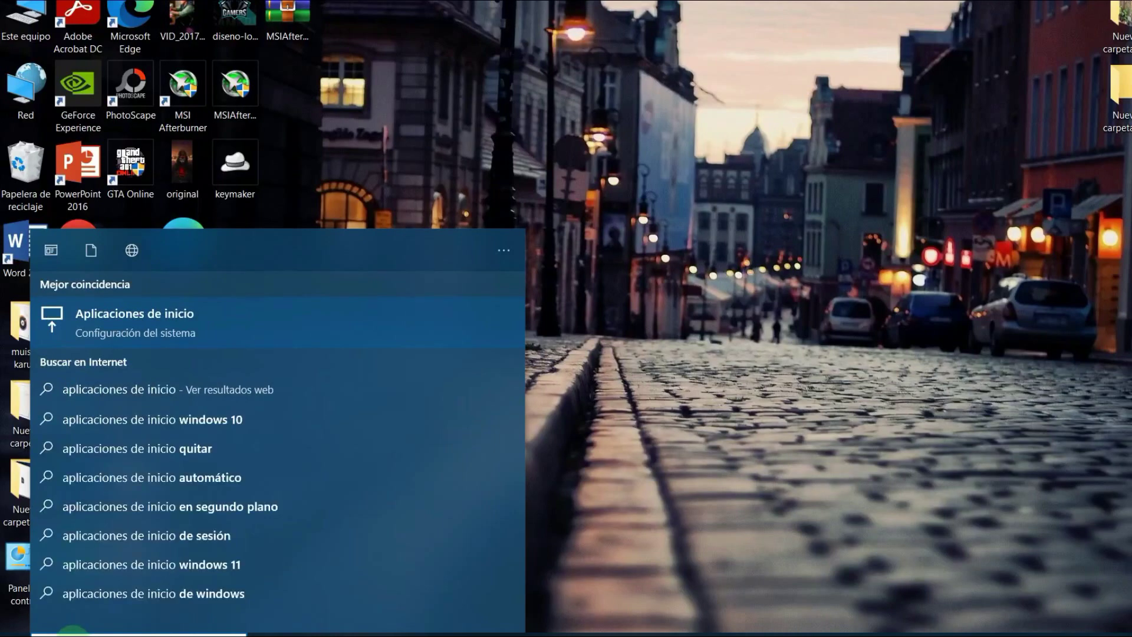
click(154, 317)
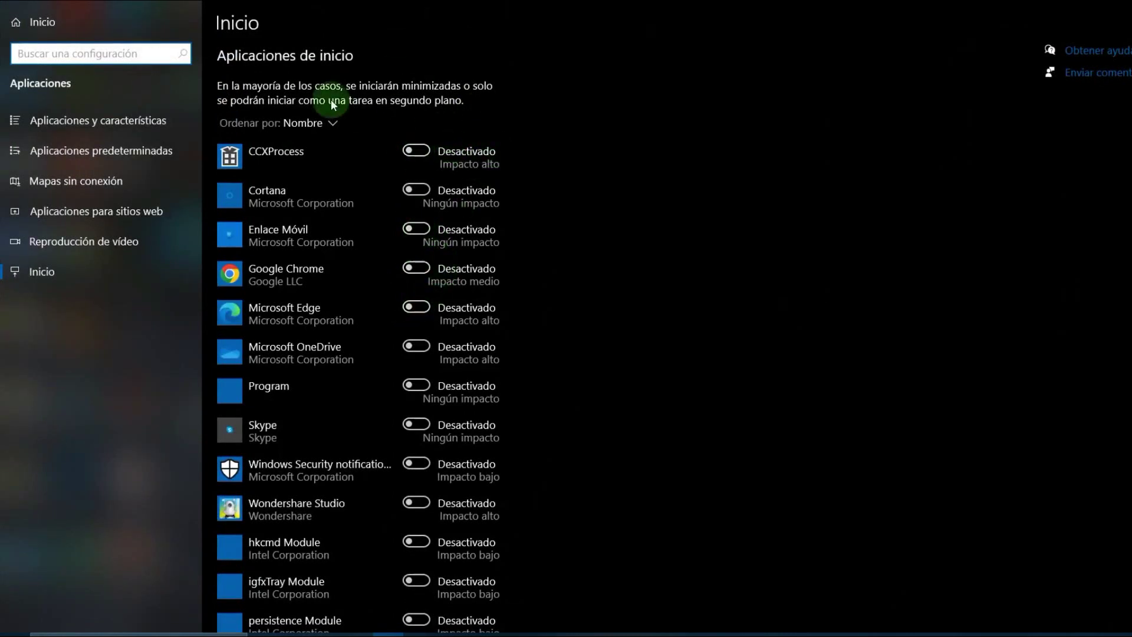
- Enable CCXProcess, Cortana, Enlace Móvil, Google Chrome and Microsoft Edge as startup apps
click(415, 150)
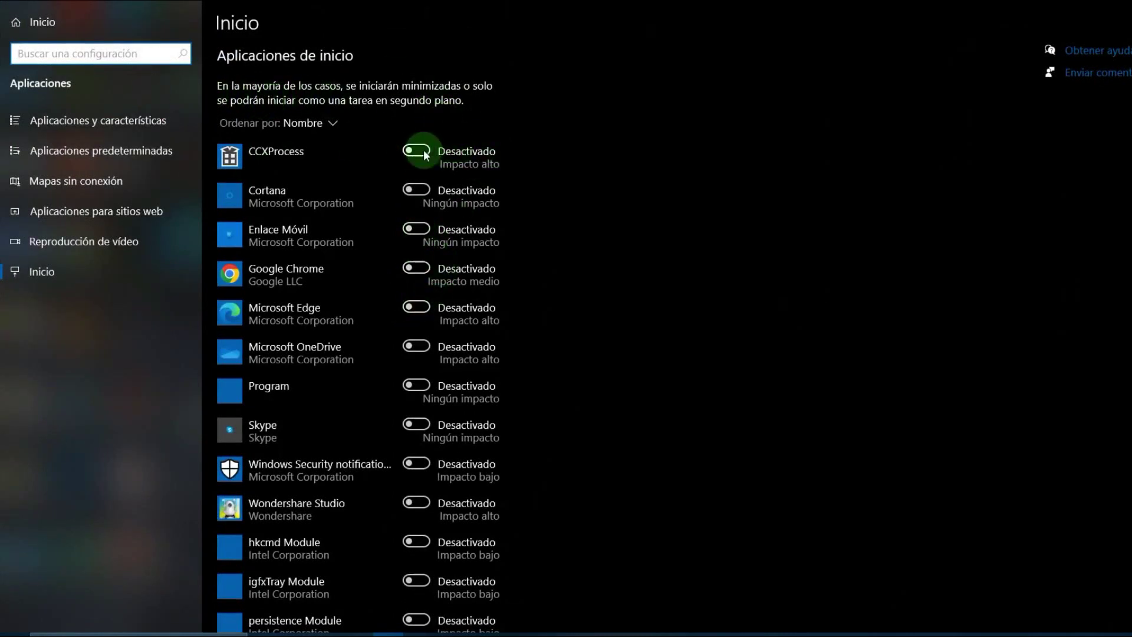
click(416, 189)
click(419, 228)
click(417, 266)
click(415, 306)
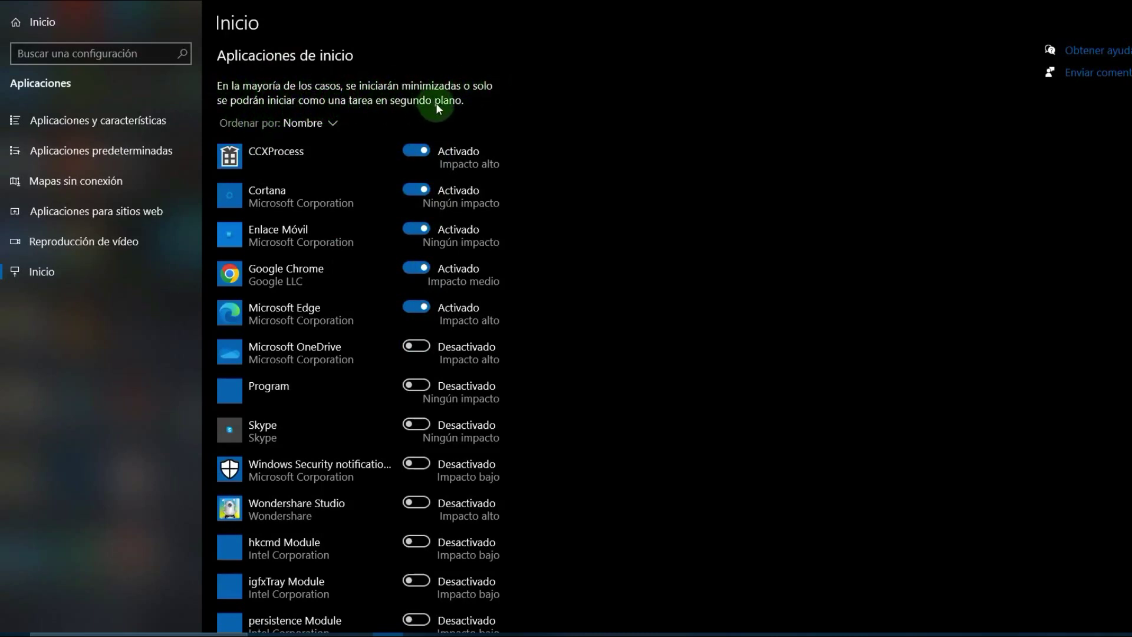
- Review the startup apps list and disable Microsoft Edge, Enlace Móvil, Cortana, CCXProcess and Google Chrome at startup
scroll(341, 348, down, 2)
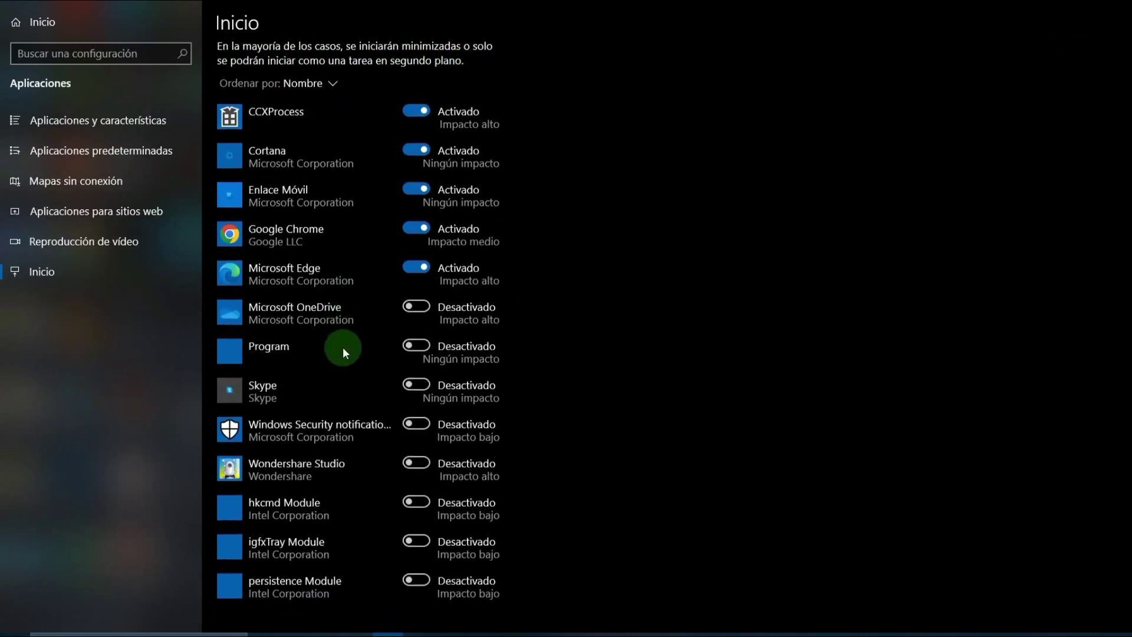
scroll(331, 362, up, 2)
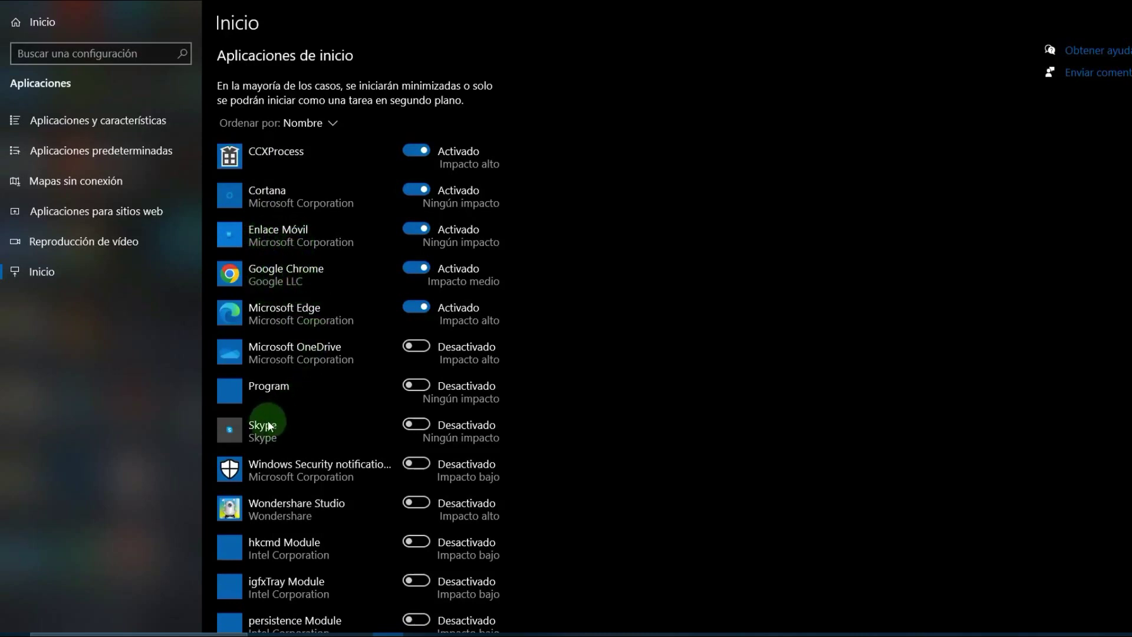
scroll(303, 406, down, 1)
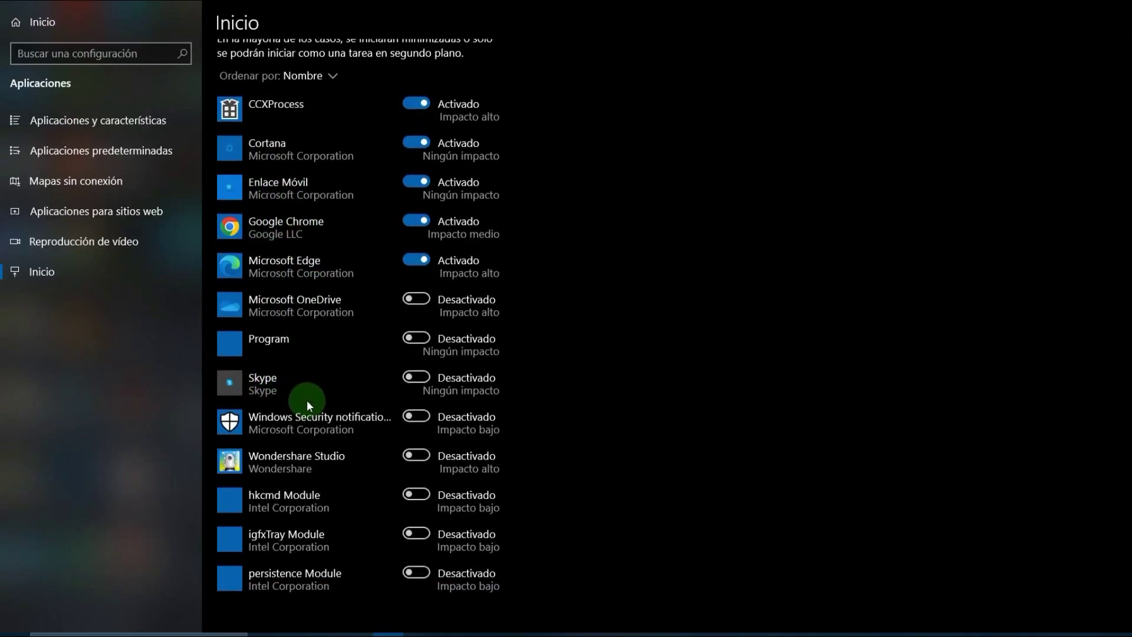
scroll(306, 401, up, 1)
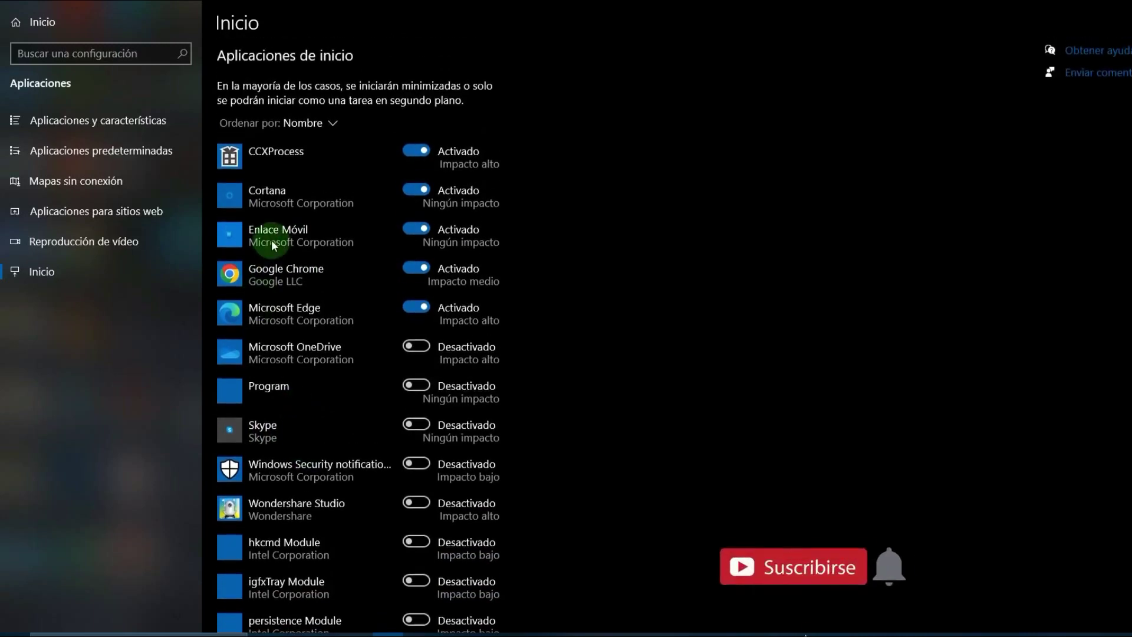
scroll(292, 372, down, 1)
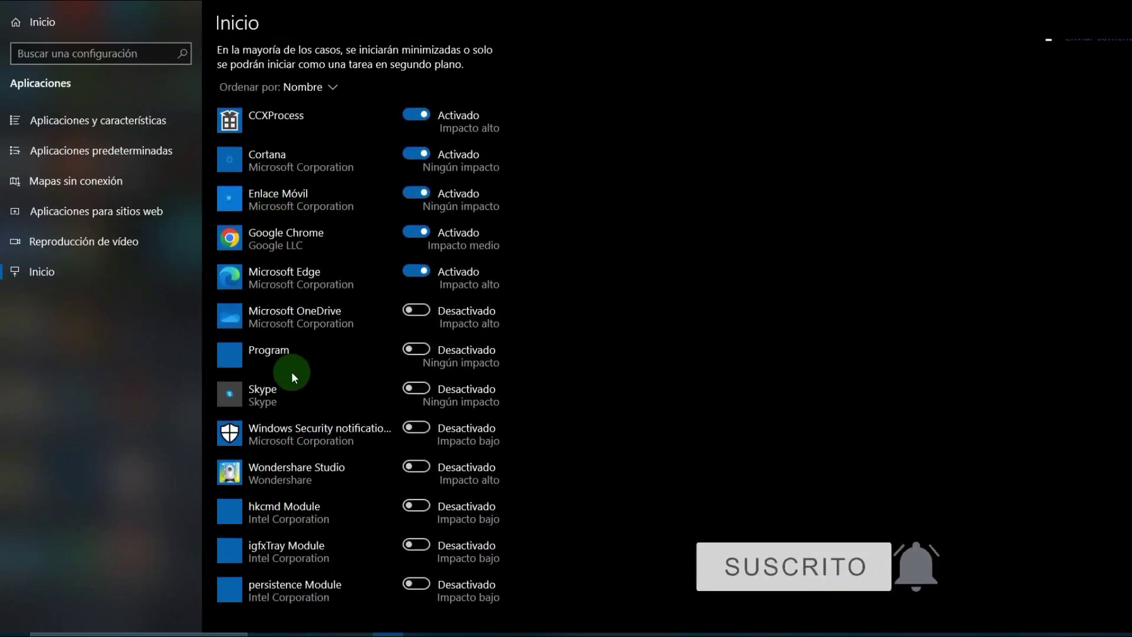
scroll(291, 372, up, 1)
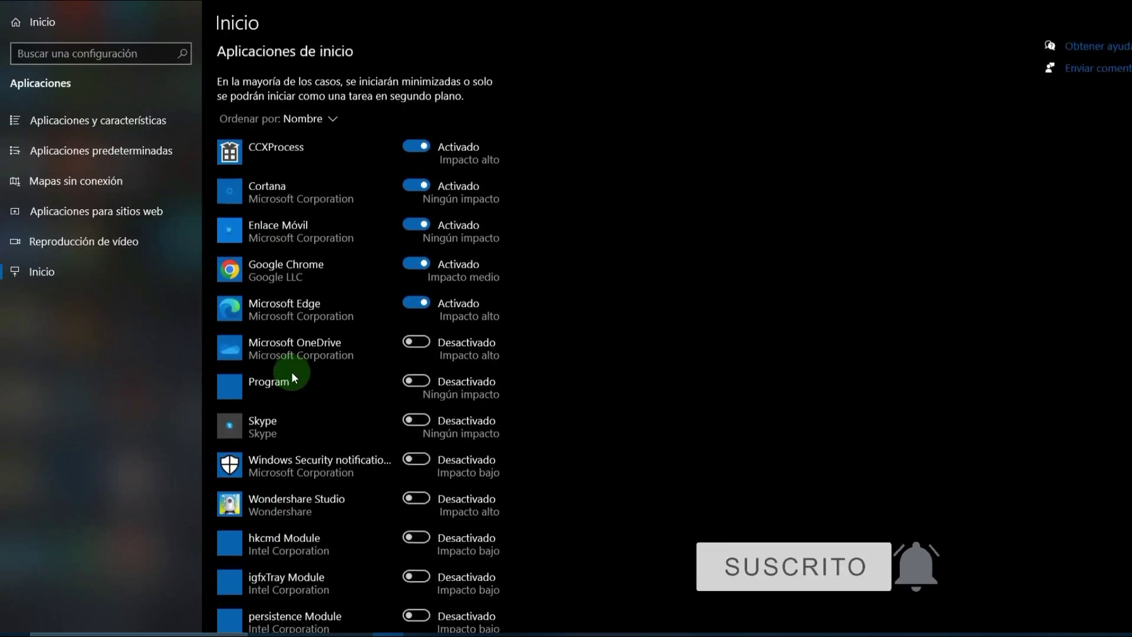
click(422, 306)
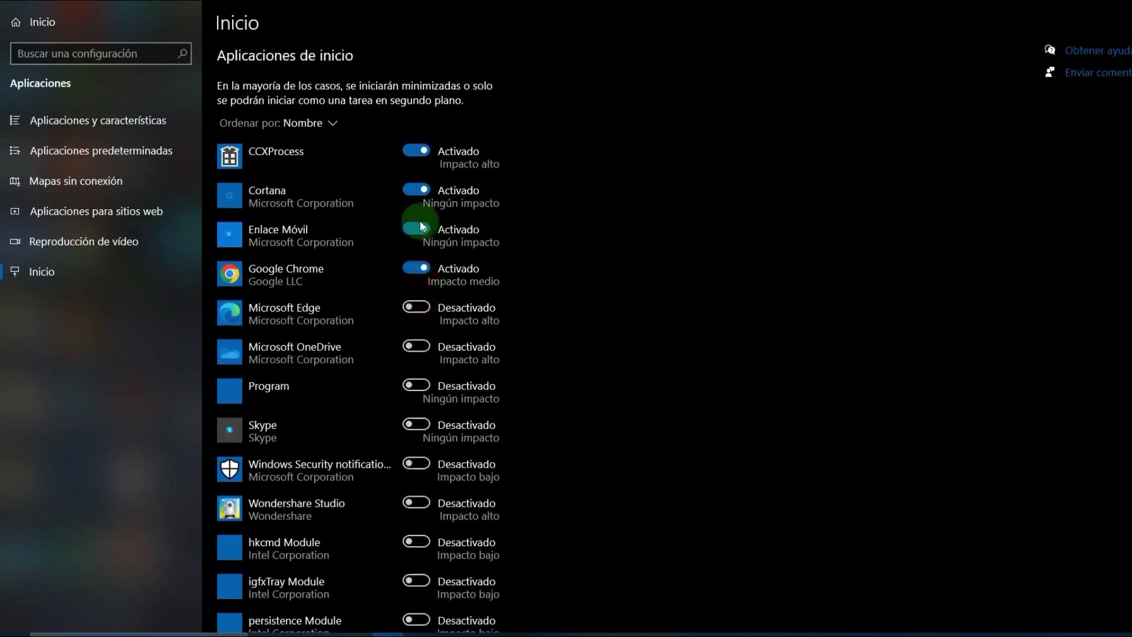
click(422, 229)
click(422, 189)
click(423, 151)
click(416, 269)
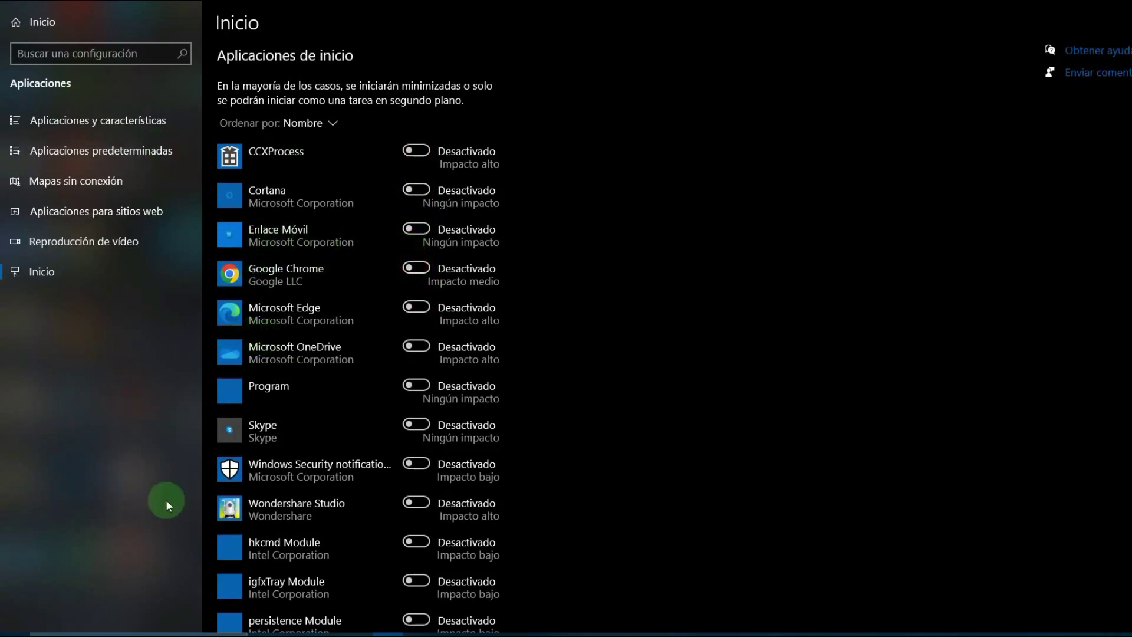
- Open the Aplicaciones en segundo plano settings and turn on the permission for apps to run in the background
click(80, 634)
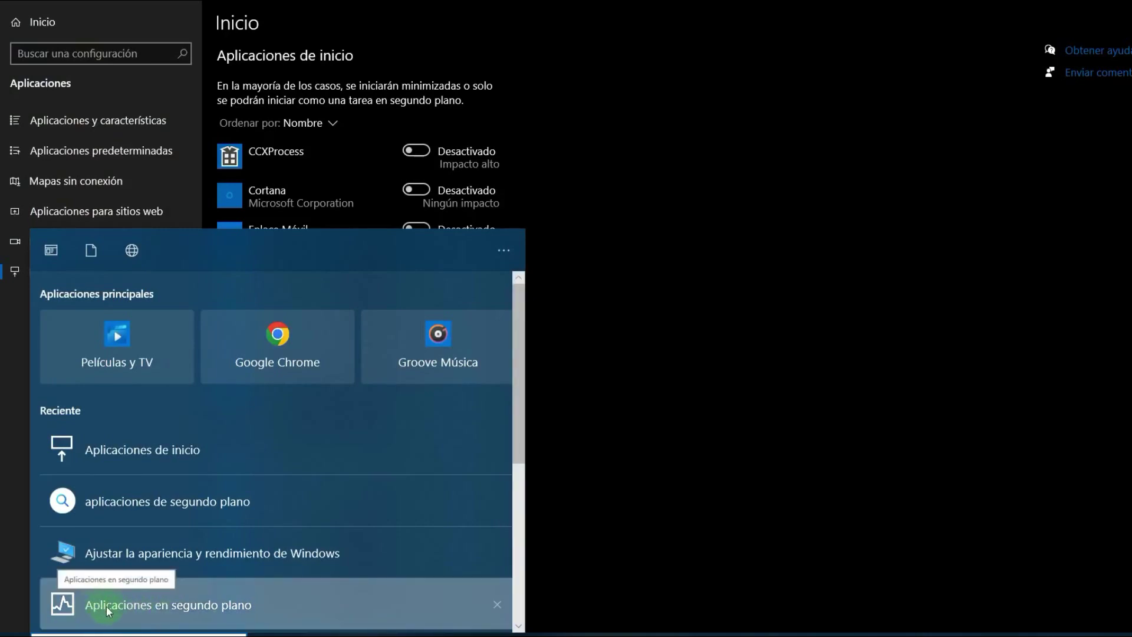
click(157, 607)
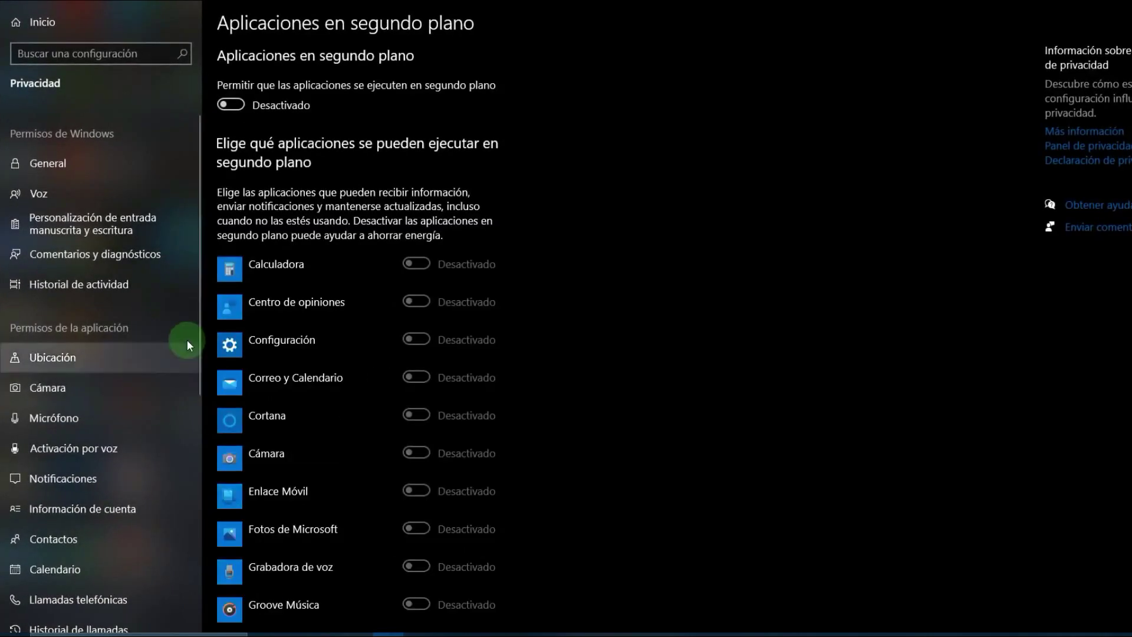
scroll(270, 334, down, 4)
scroll(270, 332, down, 8)
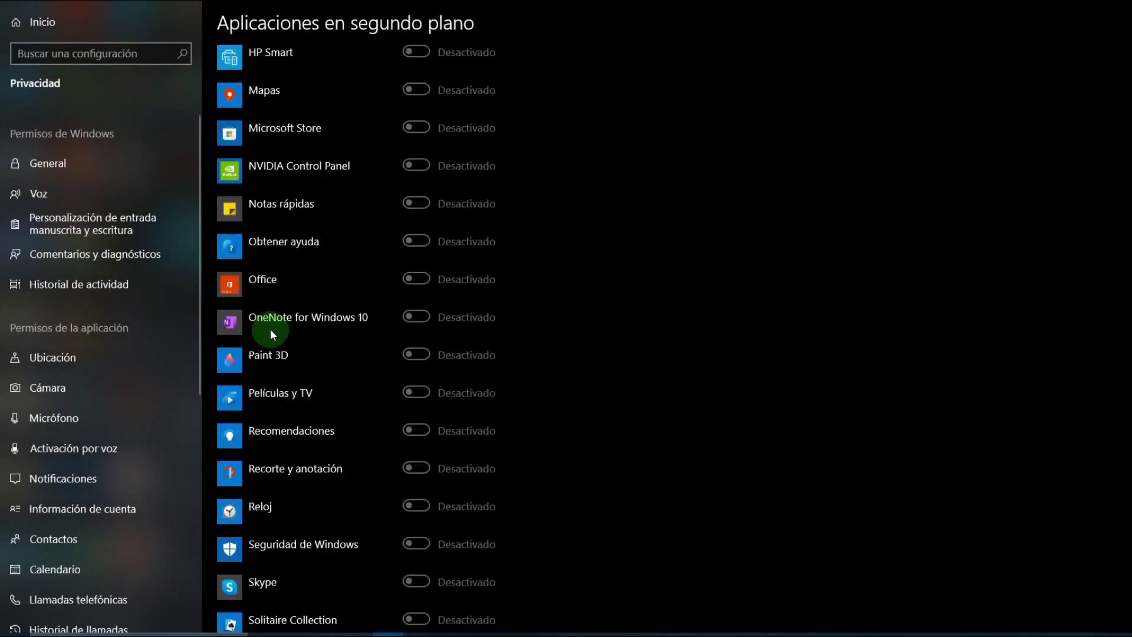
scroll(270, 332, up, 13)
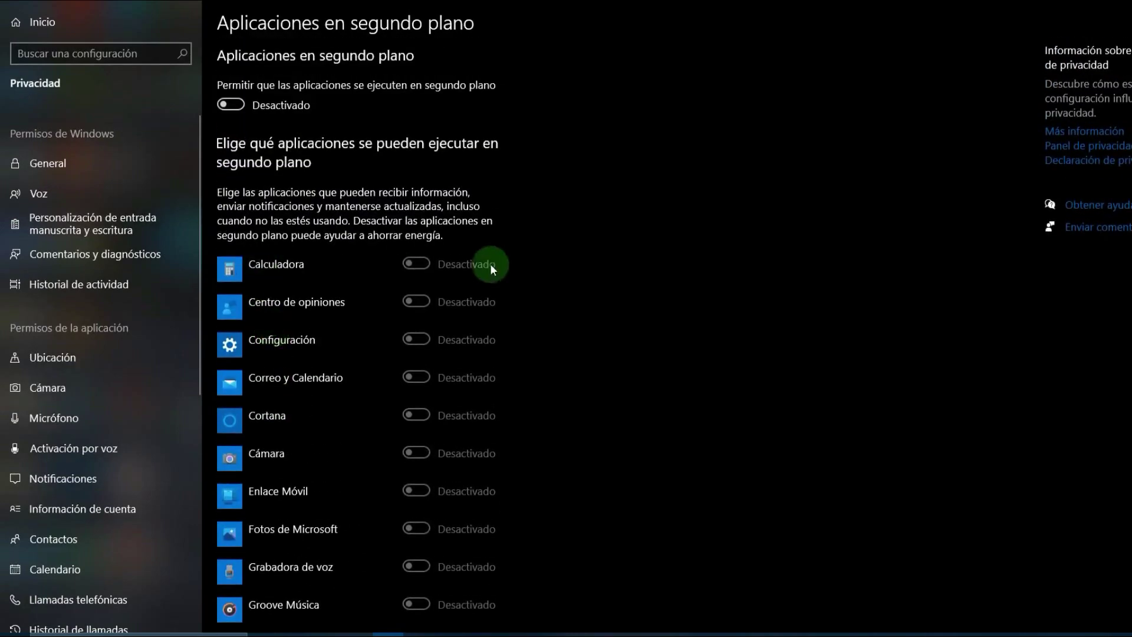
click(231, 104)
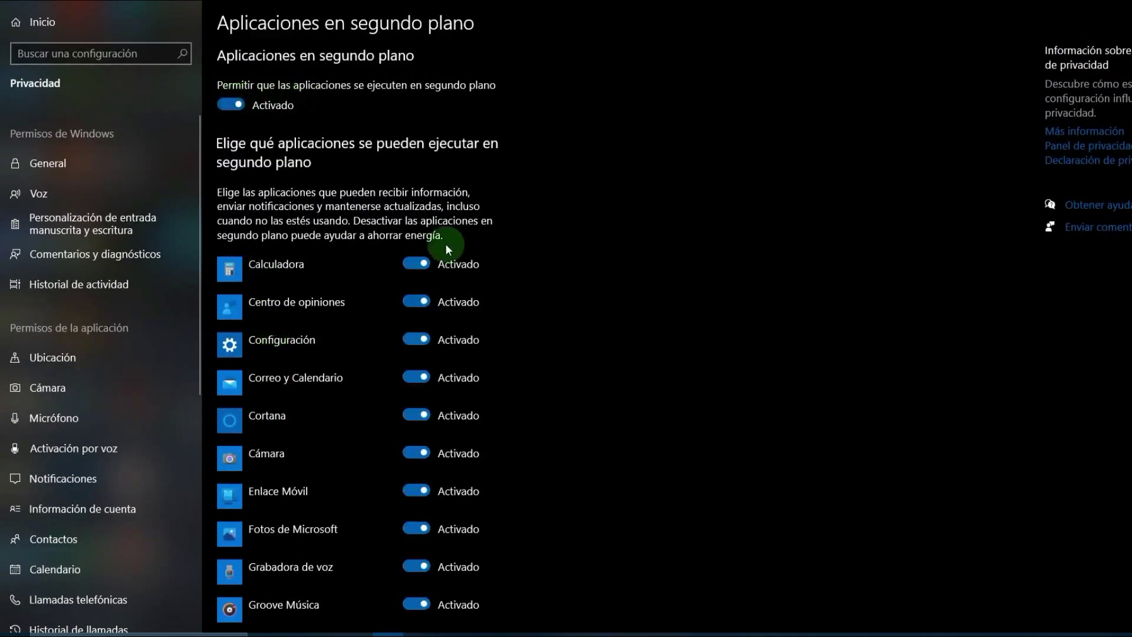
- Examine the full list of apps allowed to run in the background, from Calculadora to Xbox Game Bar
scroll(445, 351, down, 10)
scroll(346, 371, up, 12)
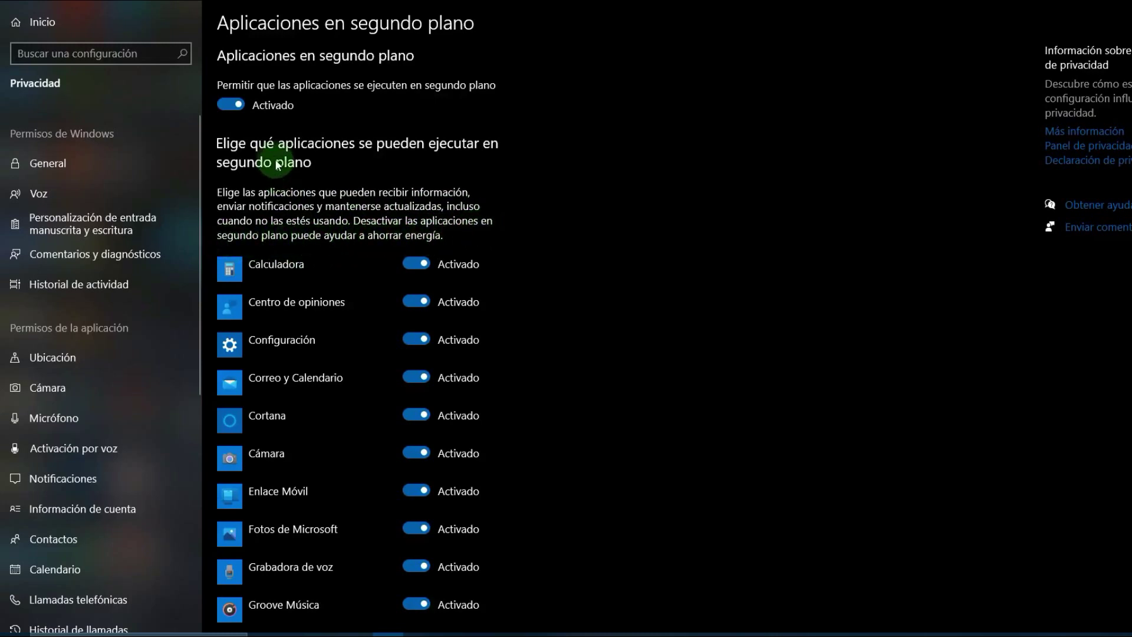
scroll(312, 318, down, 5)
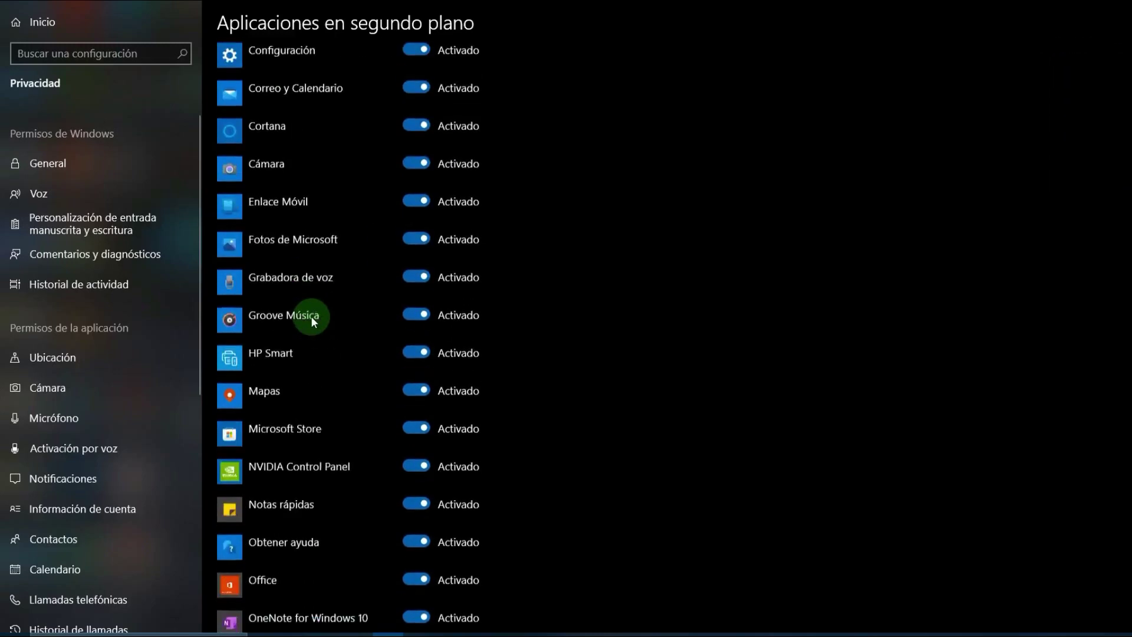
scroll(312, 319, down, 6)
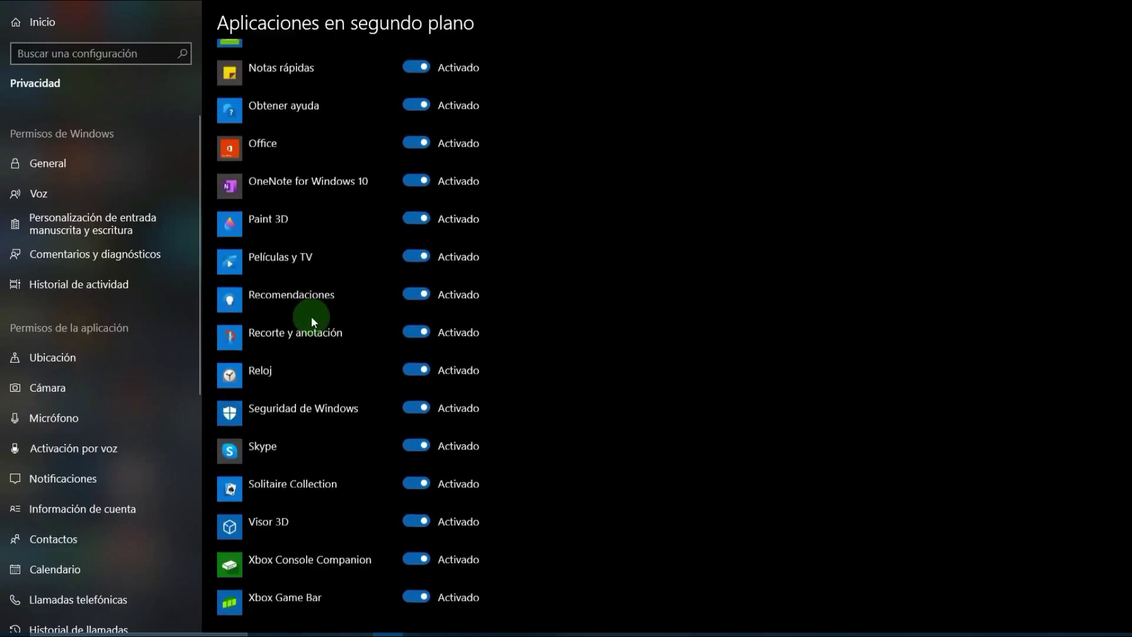
scroll(312, 320, up, 11)
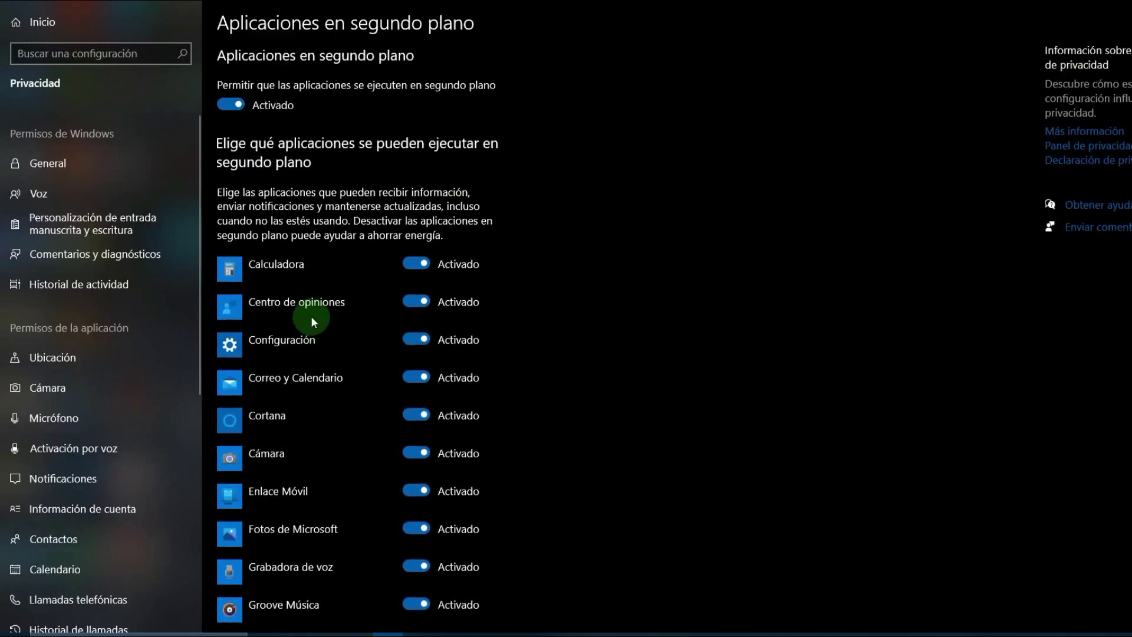
scroll(310, 316, down, 10)
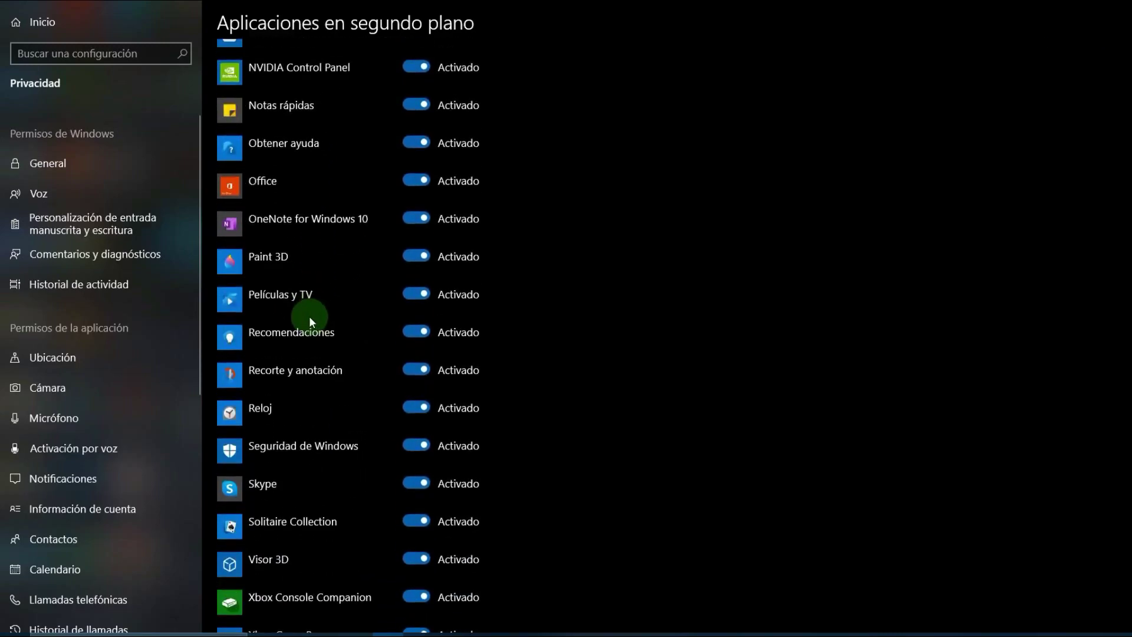
scroll(303, 387, down, 1)
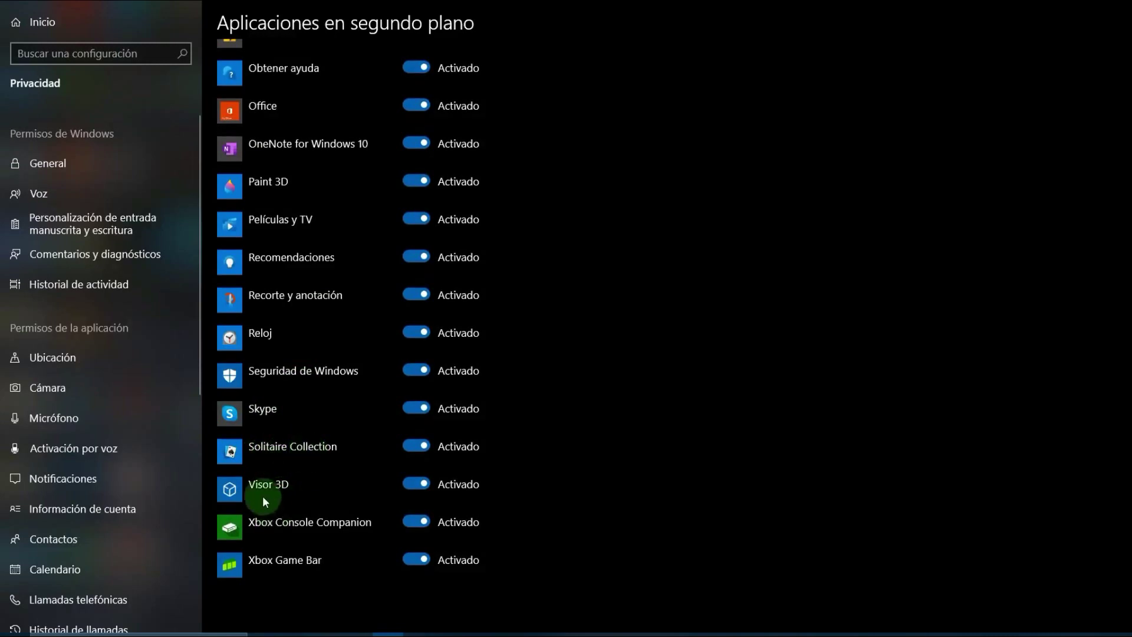
scroll(282, 483, up, 5)
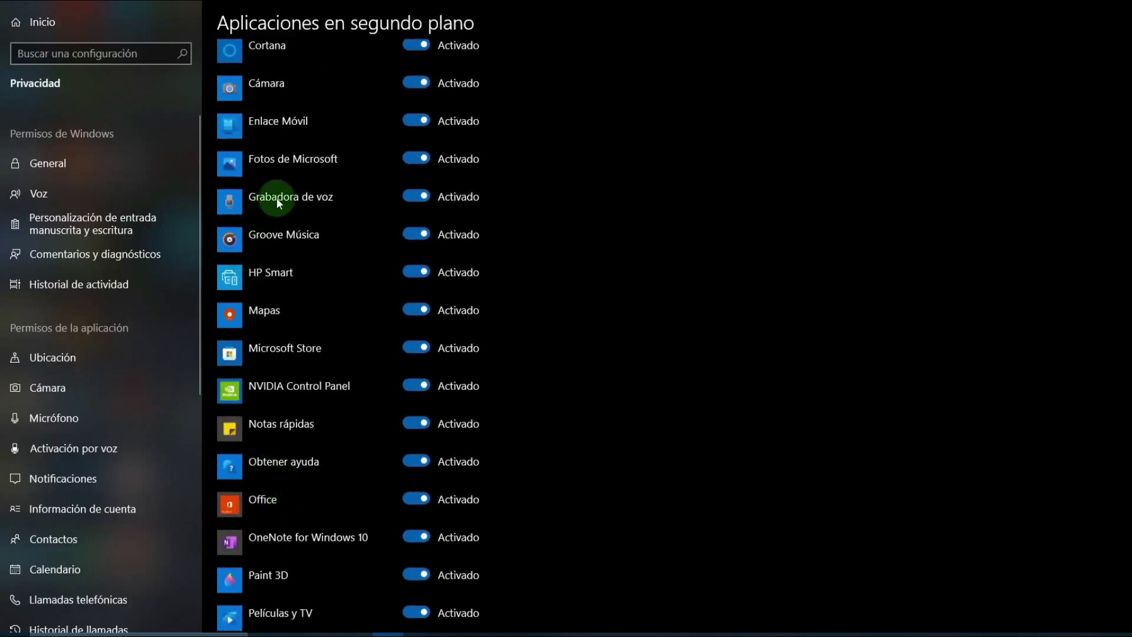
scroll(299, 323, up, 3)
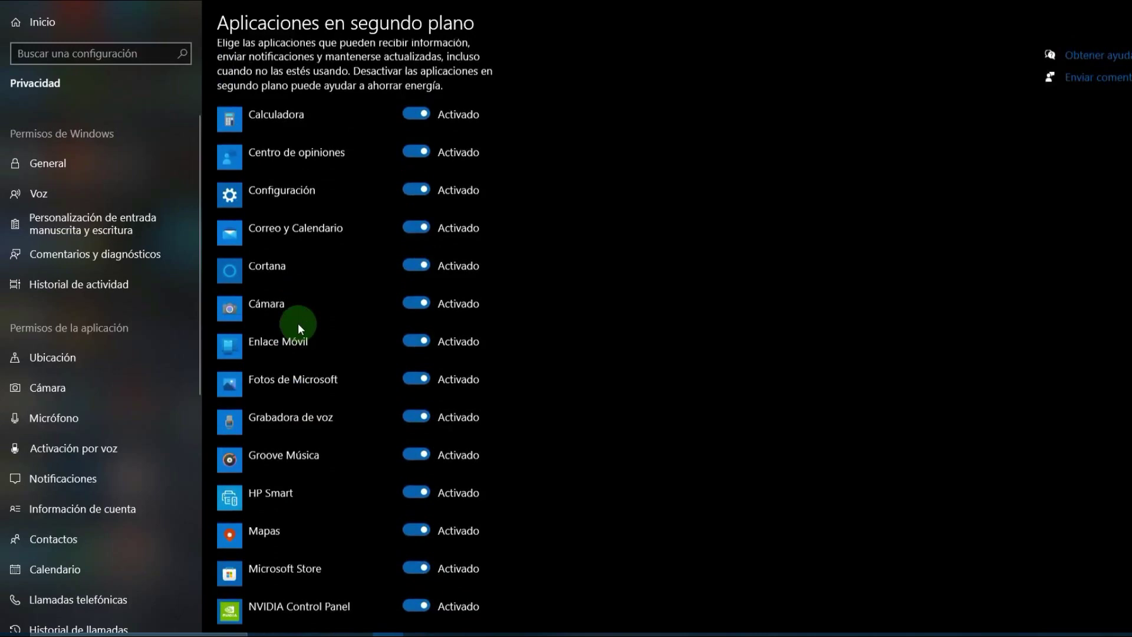
scroll(298, 323, up, 2)
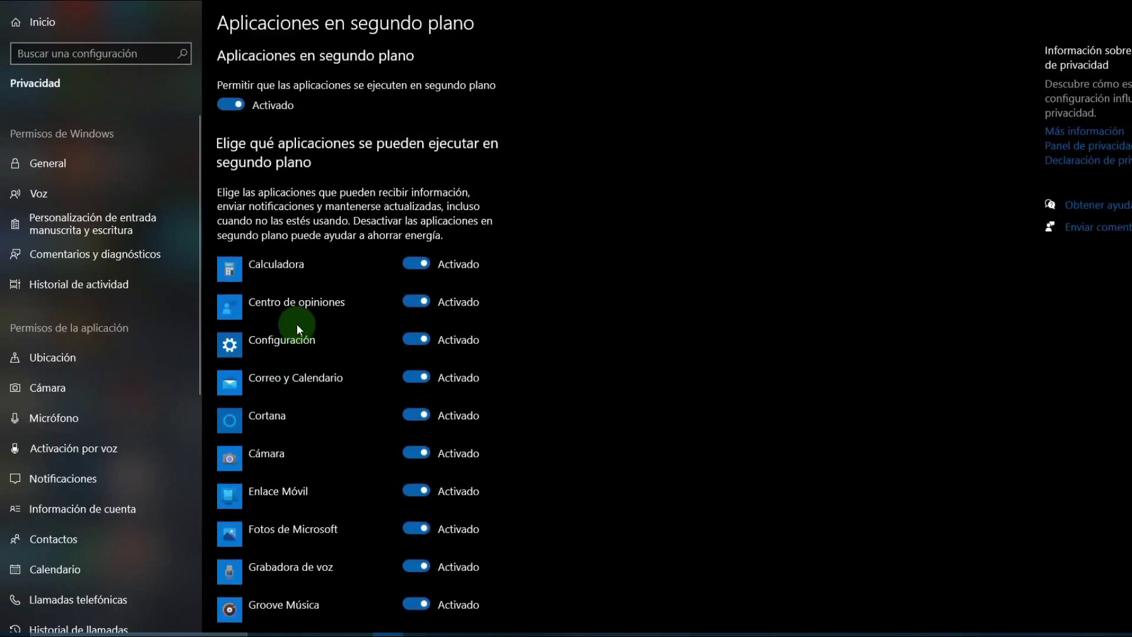
scroll(295, 324, down, 2)
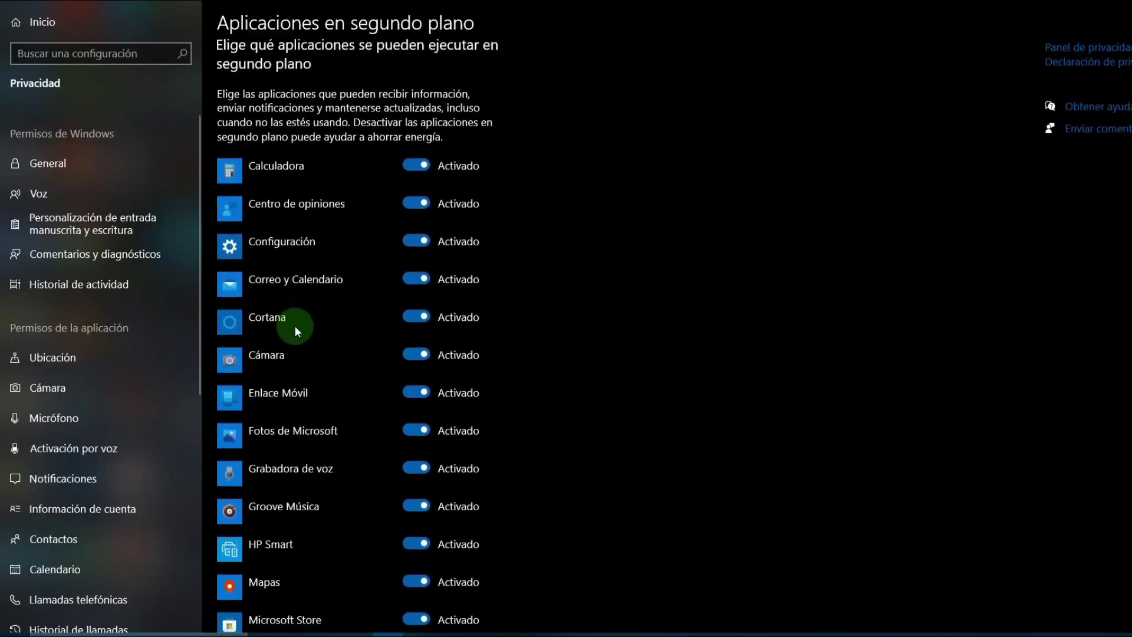
scroll(277, 283, up, 2)
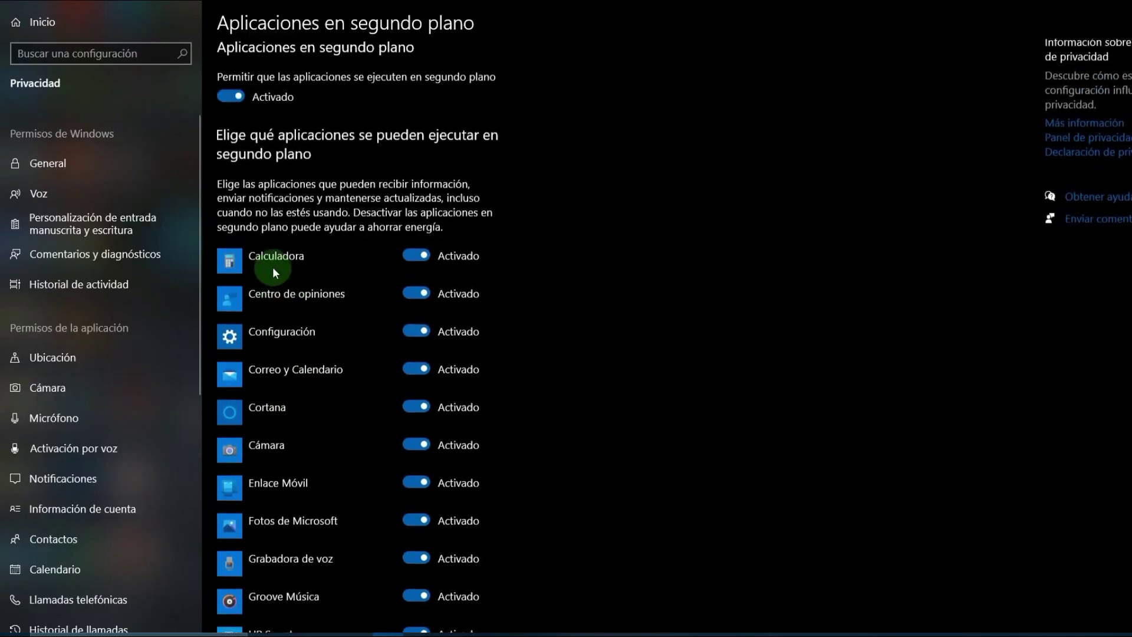
- Turn off the permission for apps to run in the background and check the app list down to its end
click(231, 105)
scroll(376, 355, down, 6)
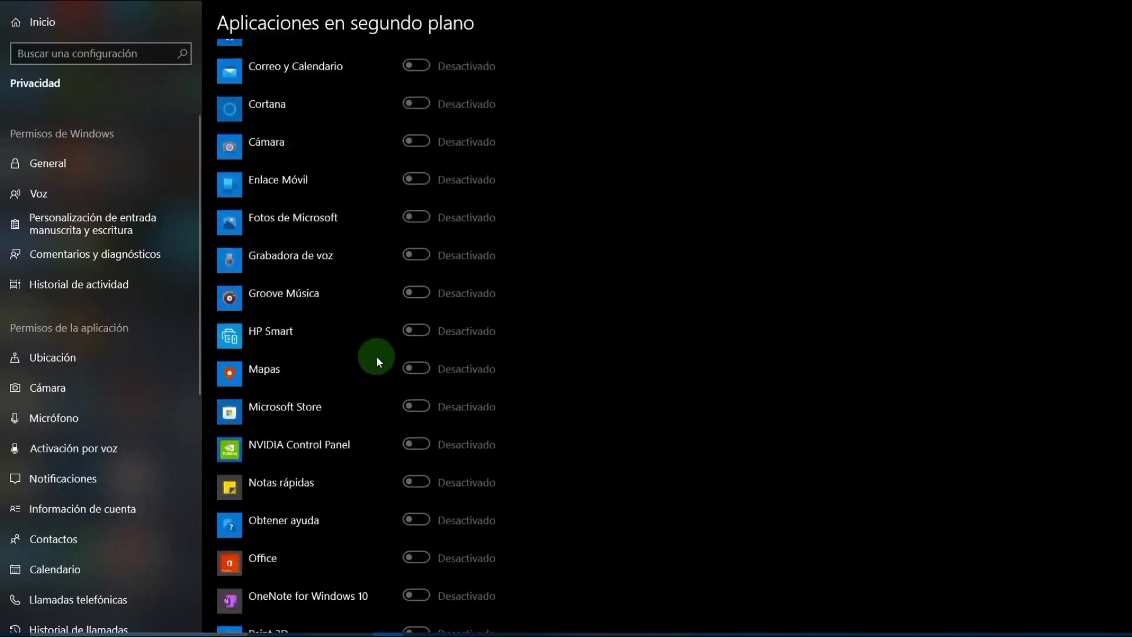
scroll(376, 356, down, 8)
scroll(376, 356, up, 15)
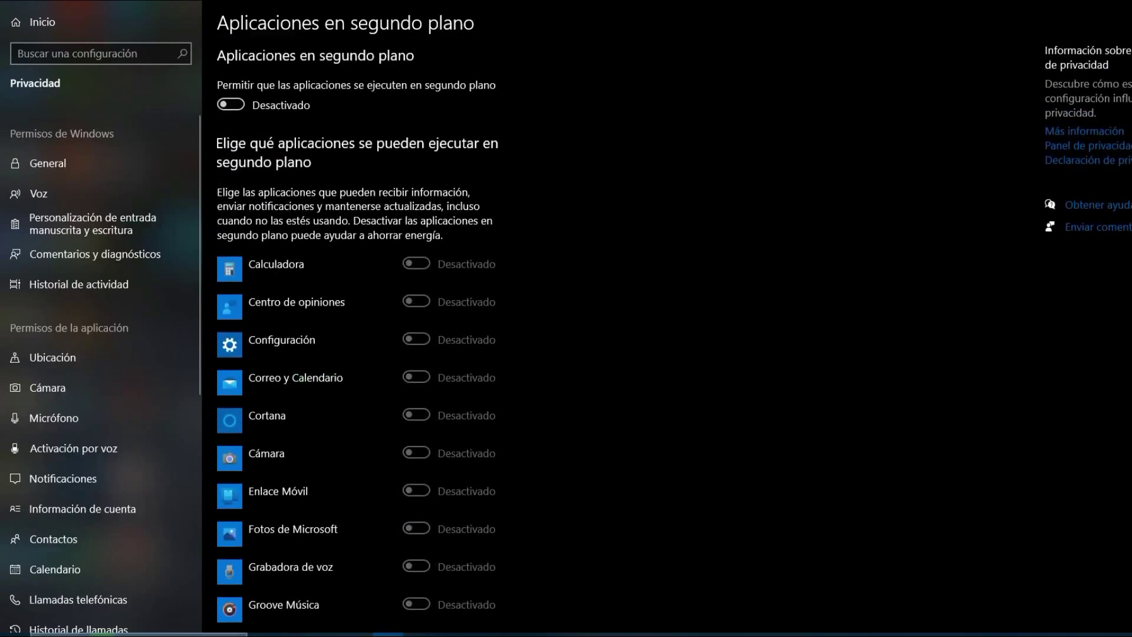
- Open Ajustar la apariencia y rendimiento de Windows from the recent searches and reposition the Opciones de rendimiento dialog over the settings page
click(97, 633)
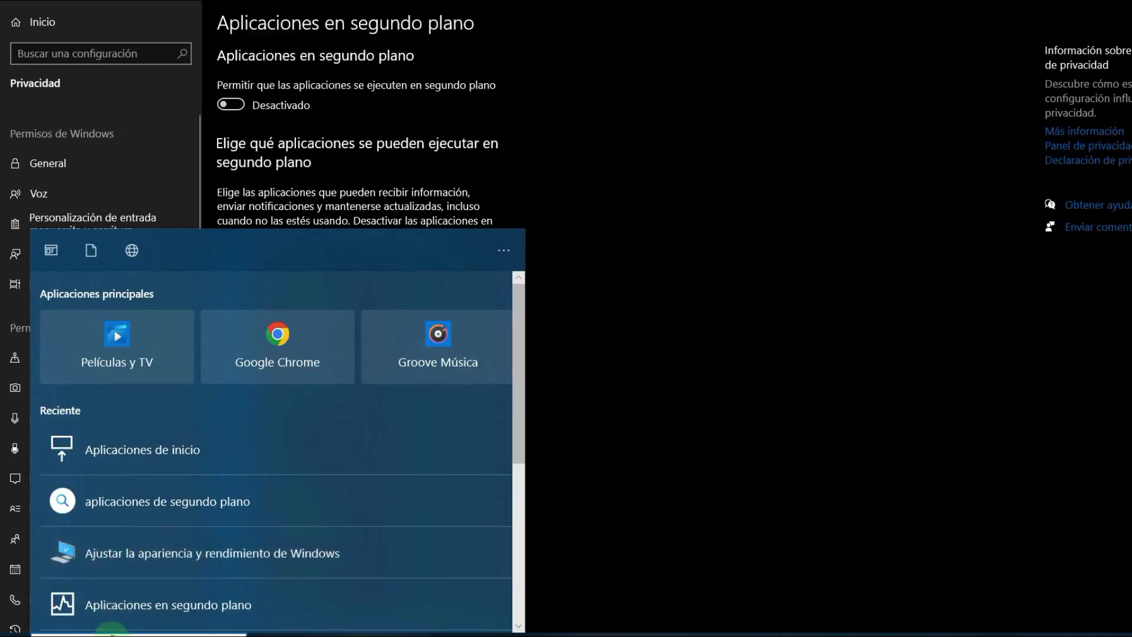
click(119, 554)
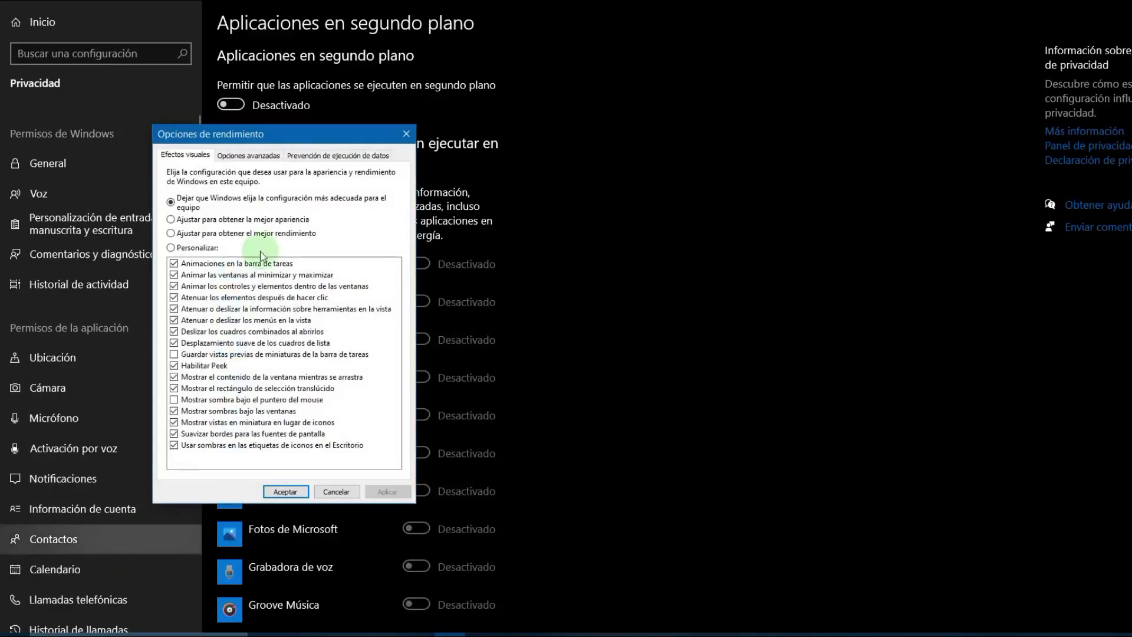
drag(265, 140, 330, 189)
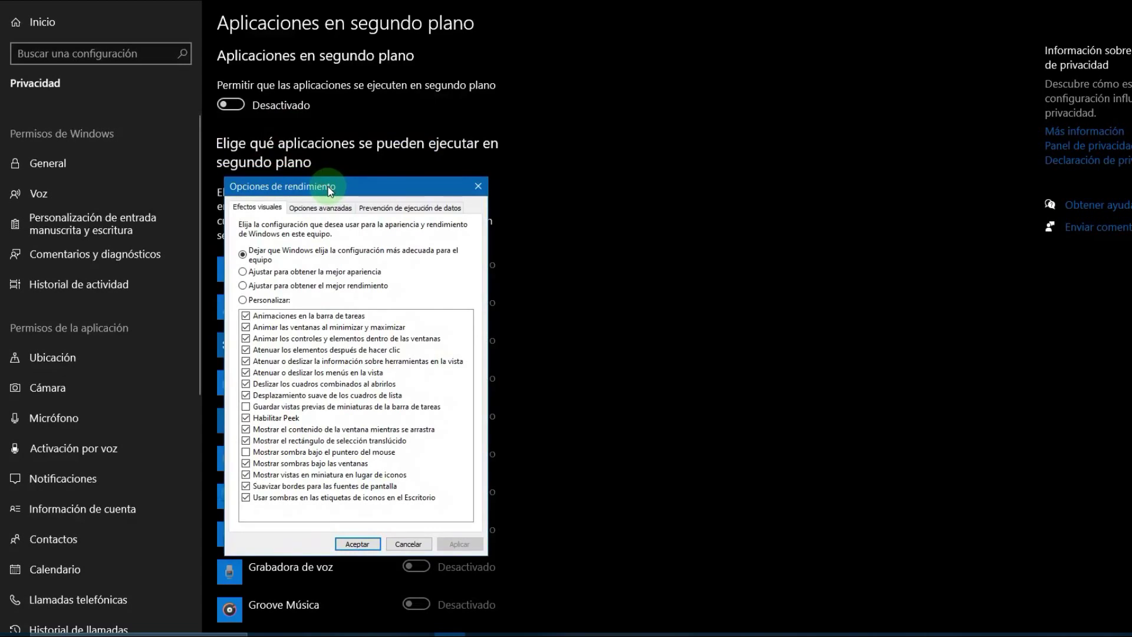
drag(328, 187, 306, 191)
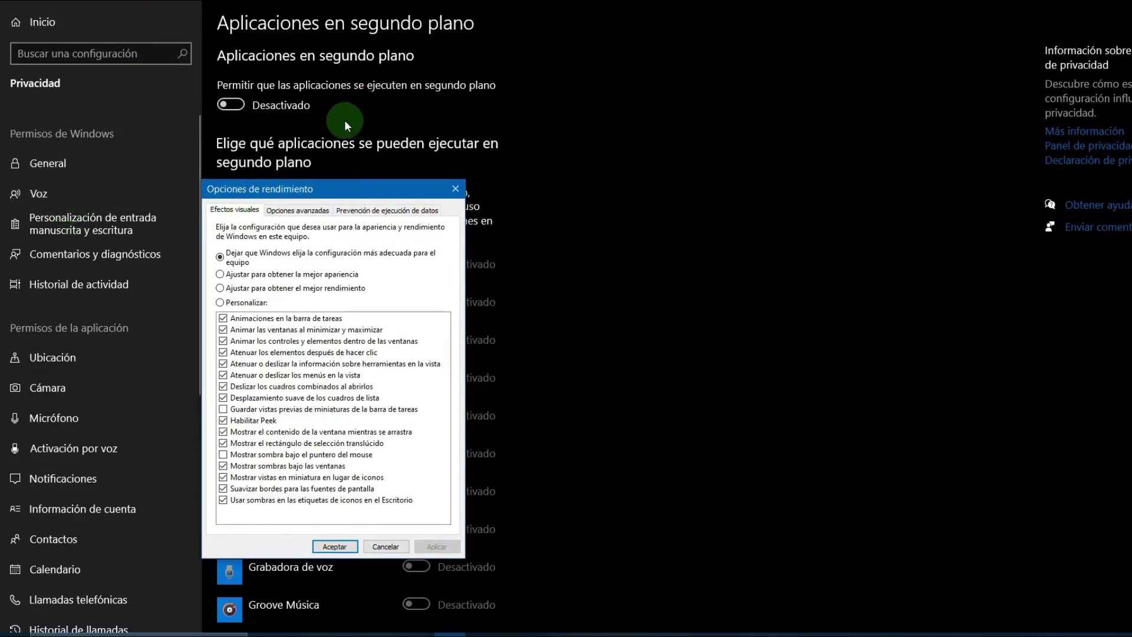
drag(302, 198, 272, 173)
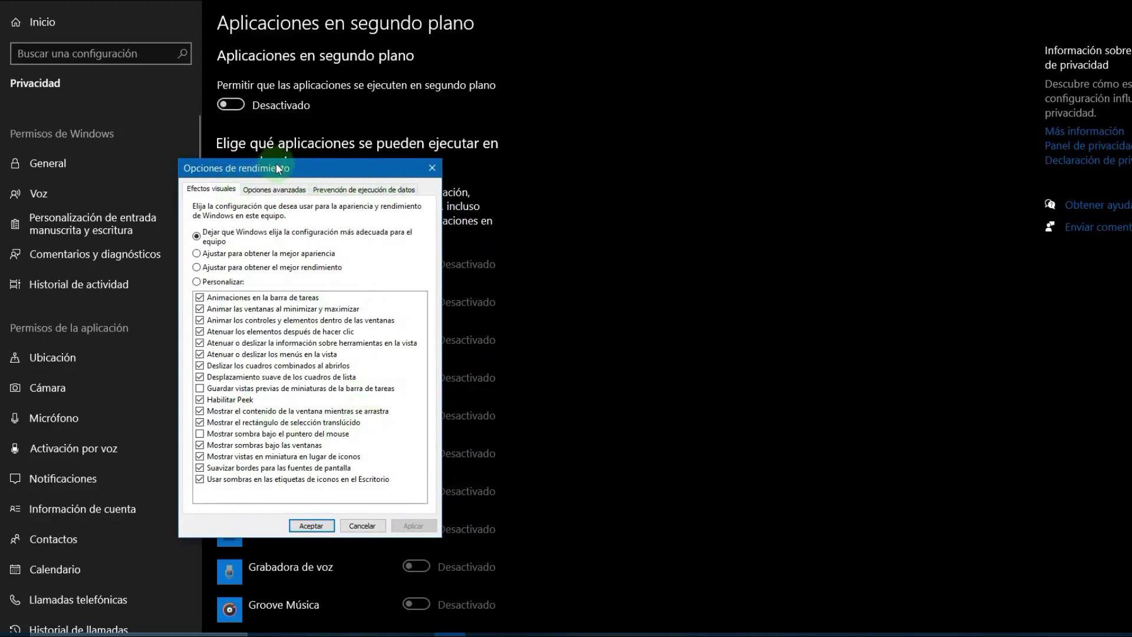
mouse_move(275, 176)
mouse_down()
mouse_move(295, 217)
mouse_move(283, 193)
mouse_up()
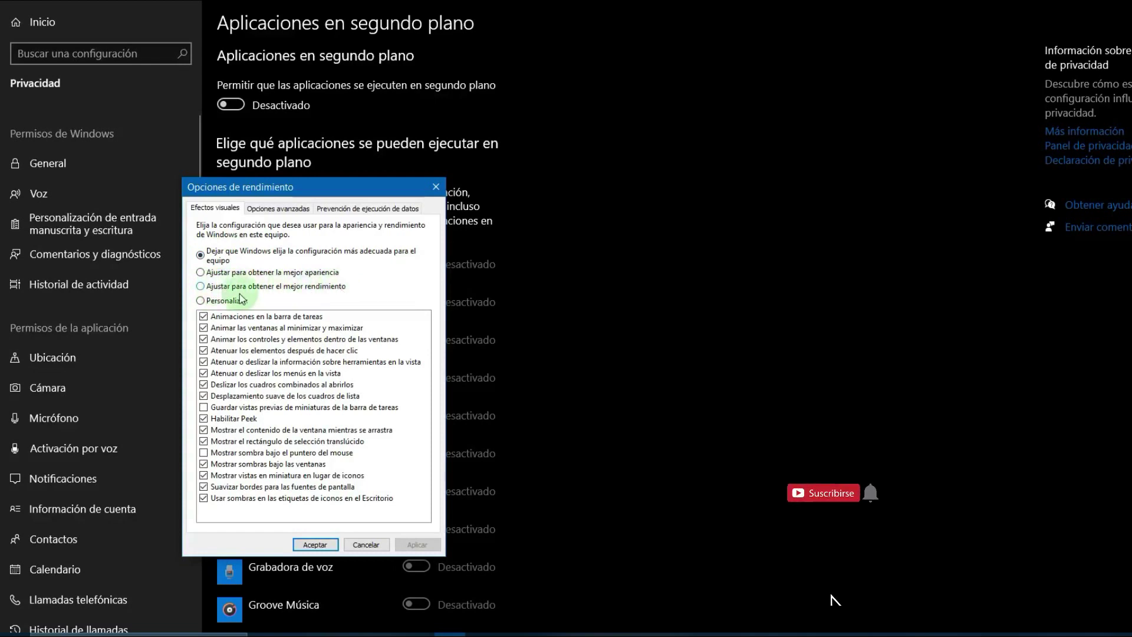
- Set visual effects for best performance, keeping only Suavizar bordes para las fuentes de pantalla and Mostrar vistas en miniatura en lugar de iconos enabled
click(201, 286)
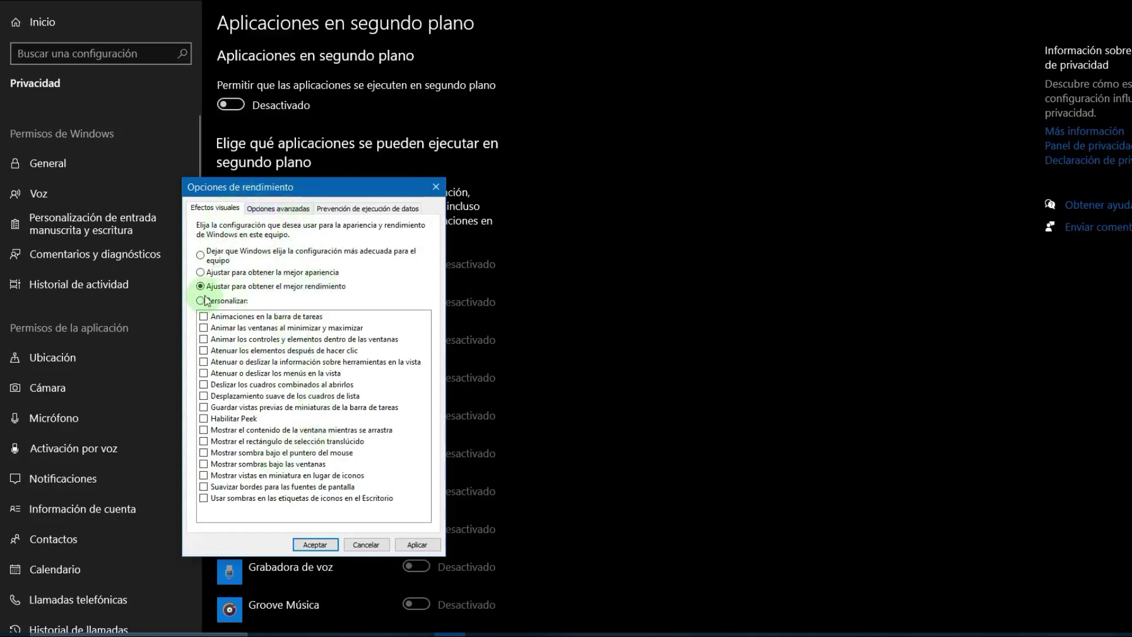
click(203, 487)
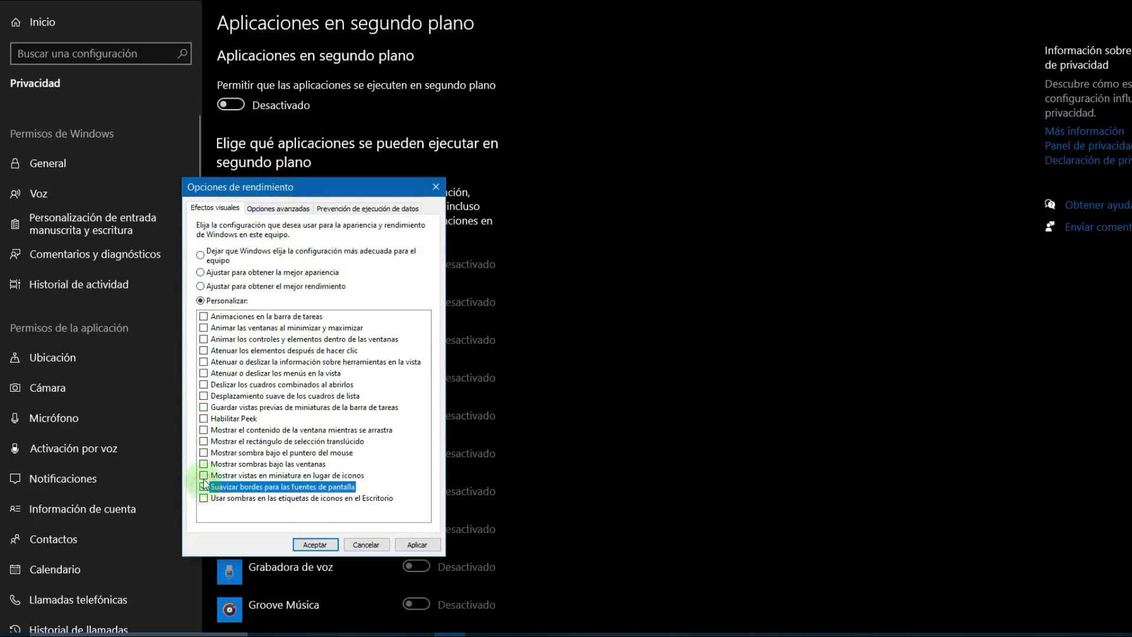
click(203, 475)
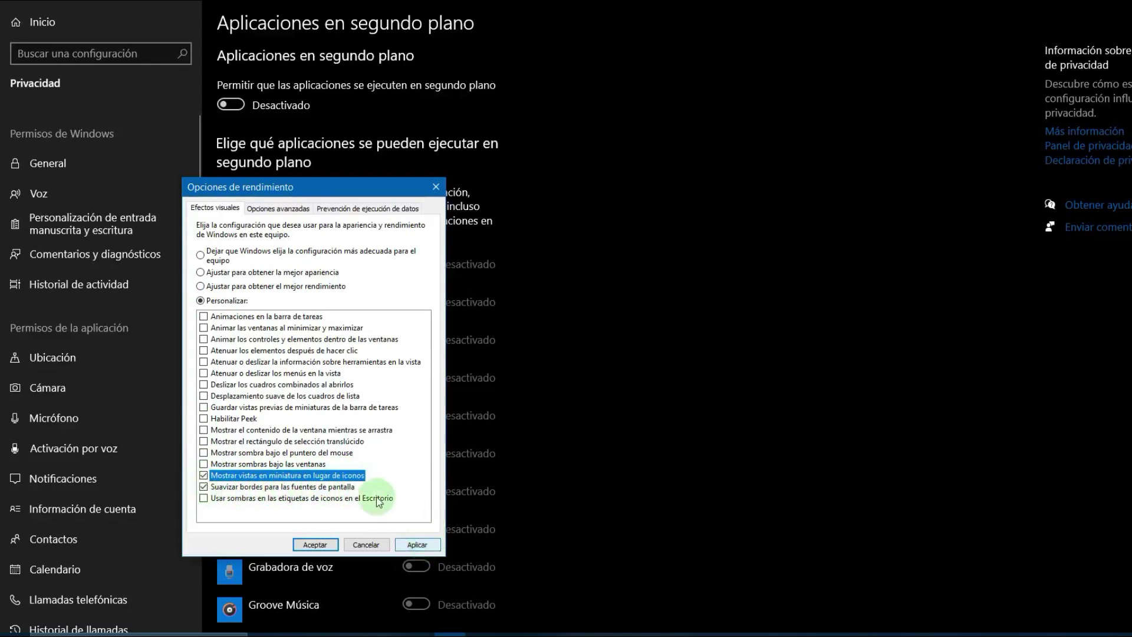
- Let Windows choose the most suitable visual effects configuration for the computer, apply it and accept the performance options
click(201, 255)
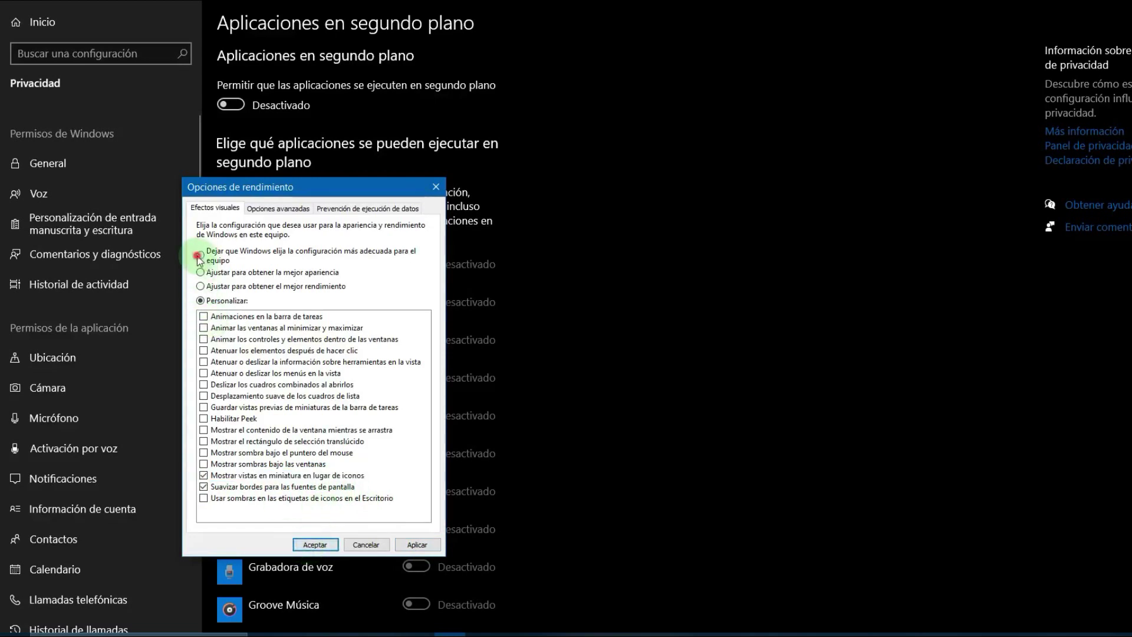
click(417, 544)
click(319, 545)
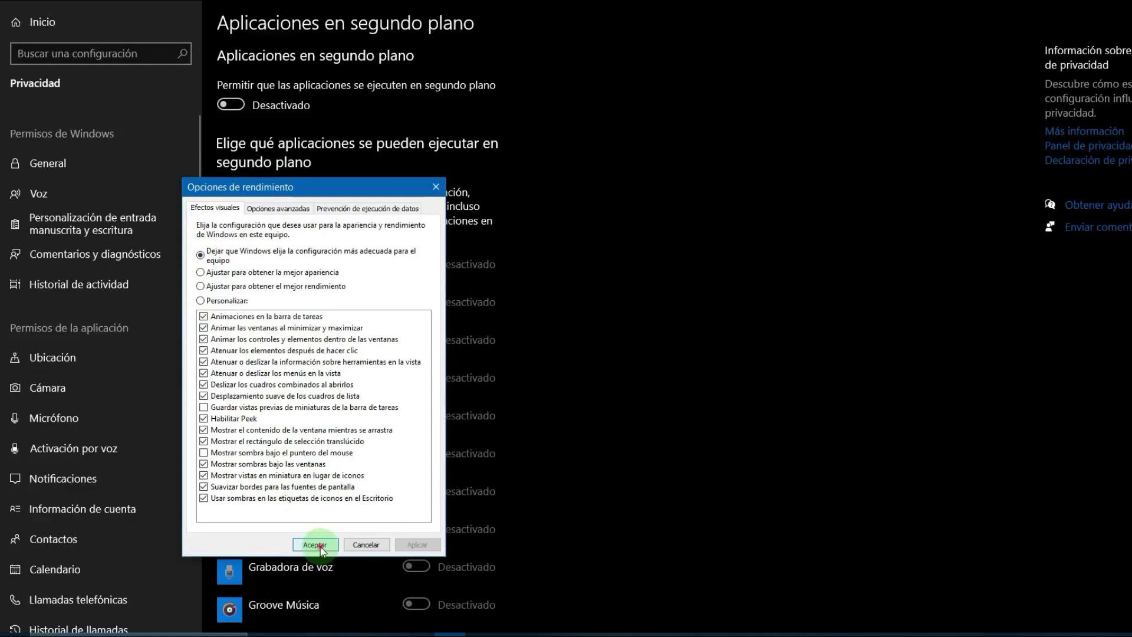